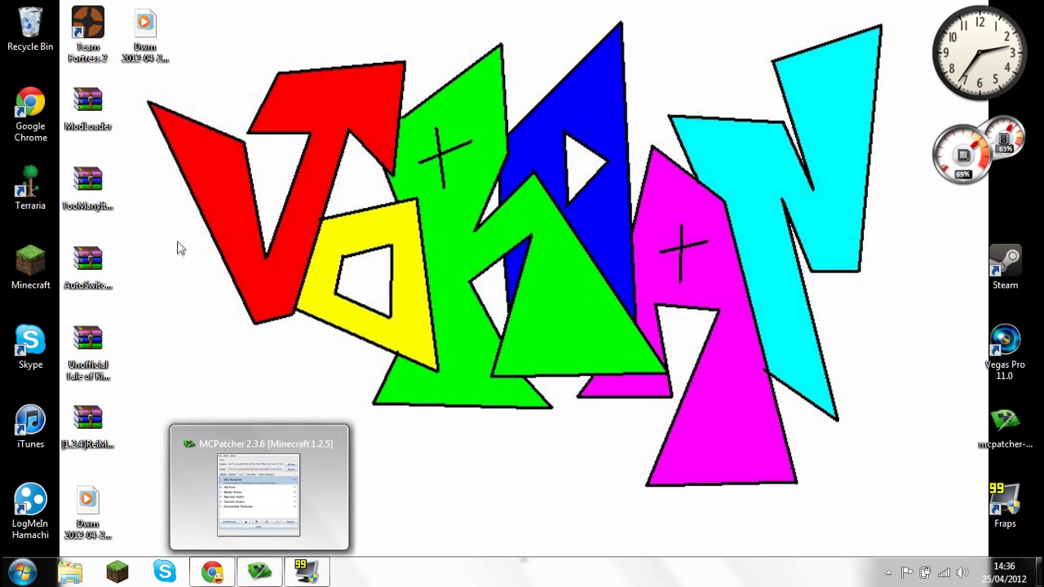
- Restore the Chrome window showing the MCPatcher HD Fix page from the taskbar
left_click(214, 573)
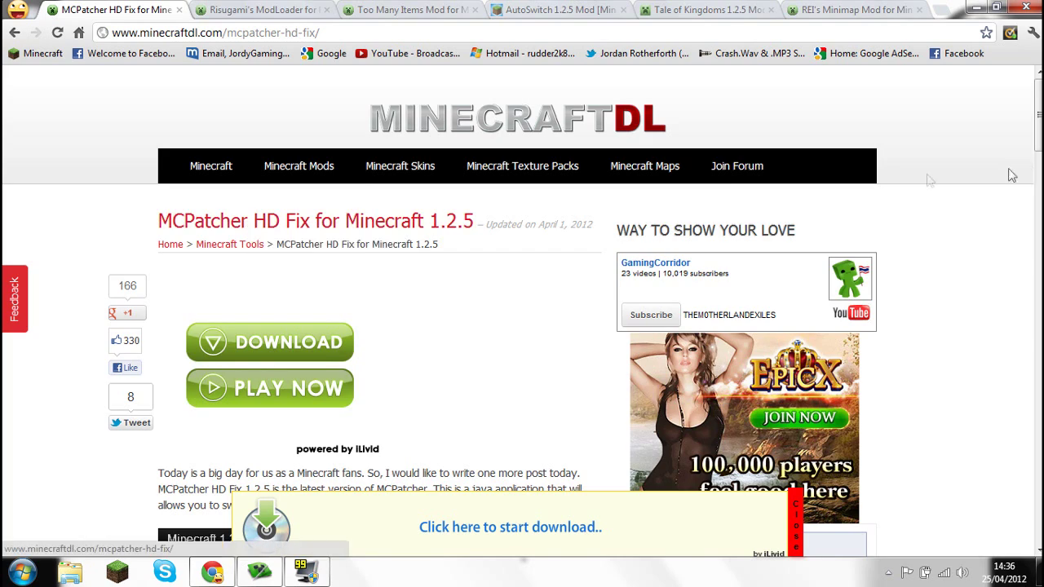
- Scroll to the MCPatcher HD Fix install steps and close the iLivid download ad bar
scroll(930, 180, "down", 4)
scroll(1009, 165, "down", 3)
scroll(1006, 177, "up", 1)
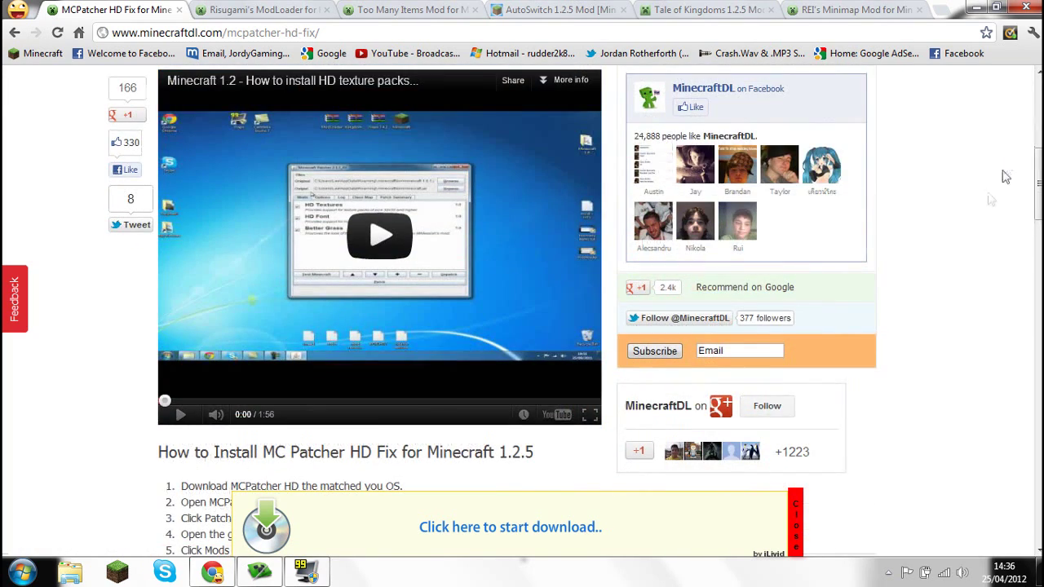
scroll(974, 280, "up", 1)
scroll(974, 252, "down", 5)
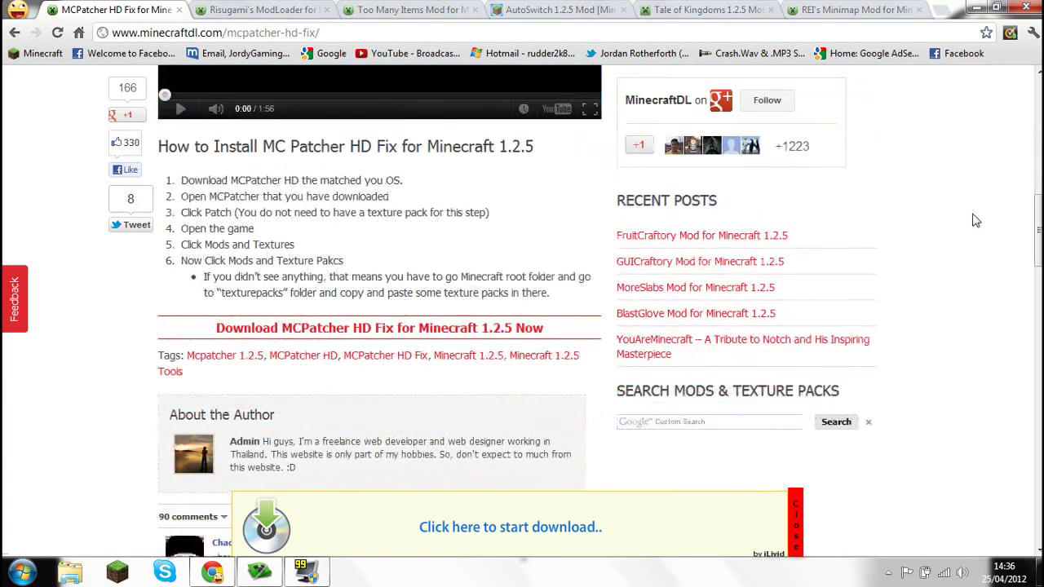
scroll(955, 318, "down", 1)
left_click(795, 526)
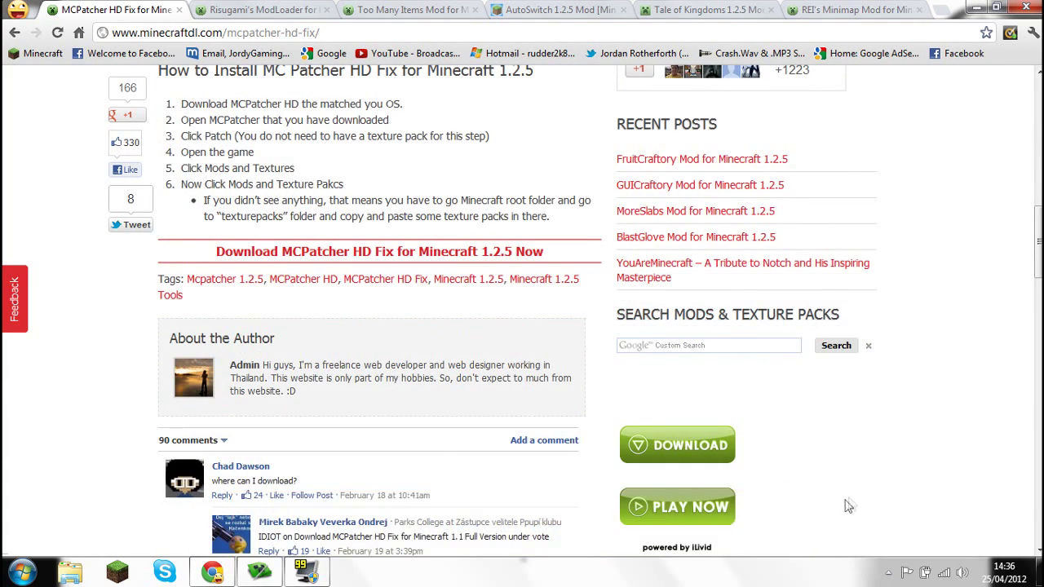
scroll(528, 306, "up", 1)
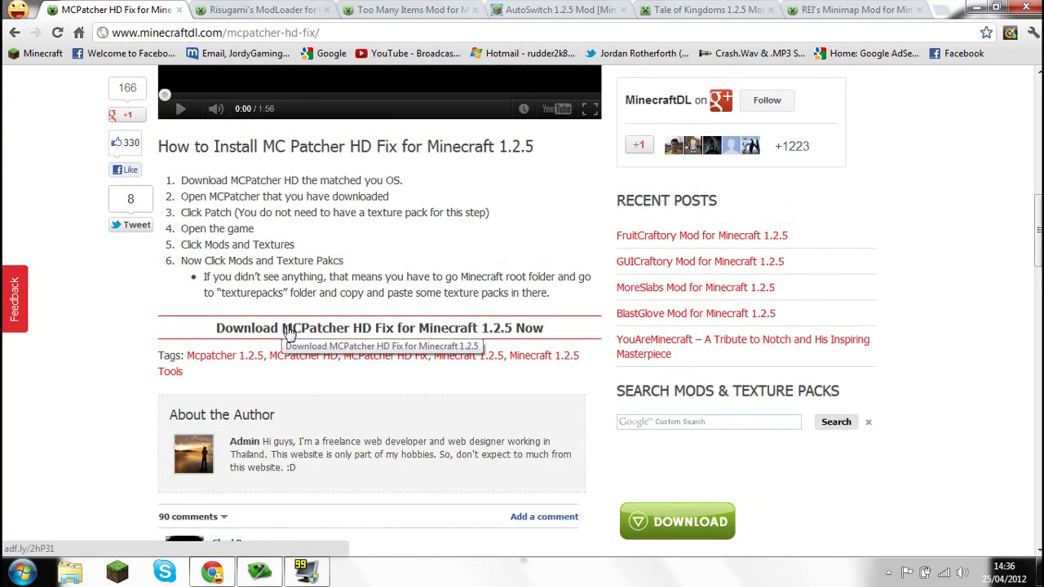
left_click(549, 328)
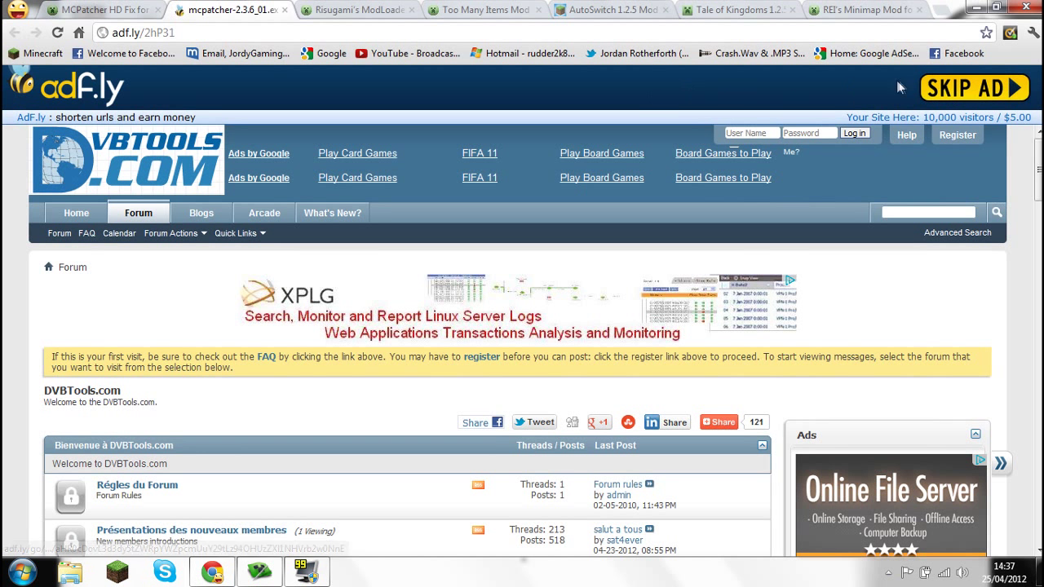
left_click(460, 84)
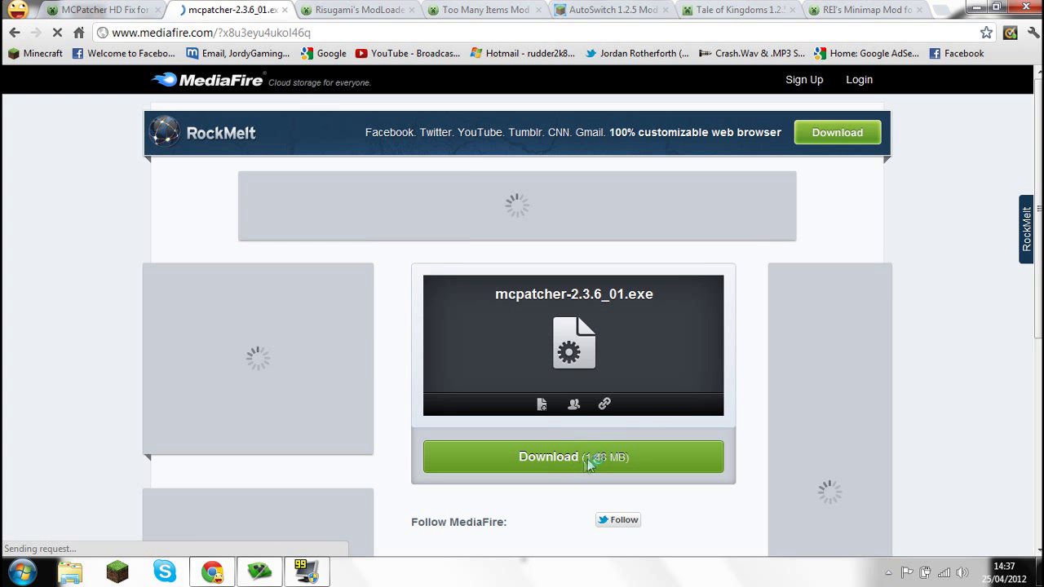
left_click(286, 10)
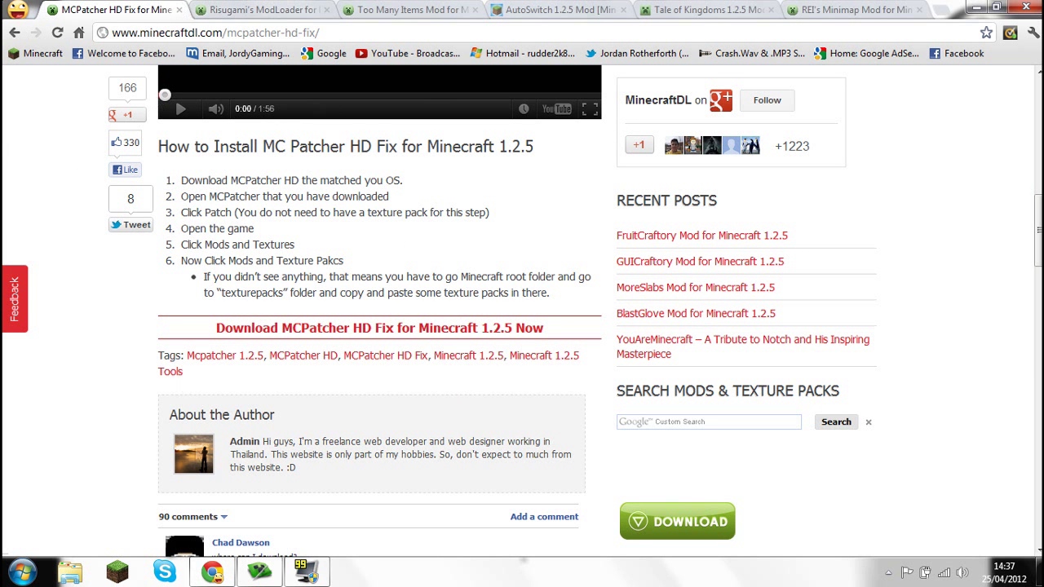
- Bring MCPatcher 2.3.6 forward, glance at its Options, and return to the Mods list
left_click(269, 574)
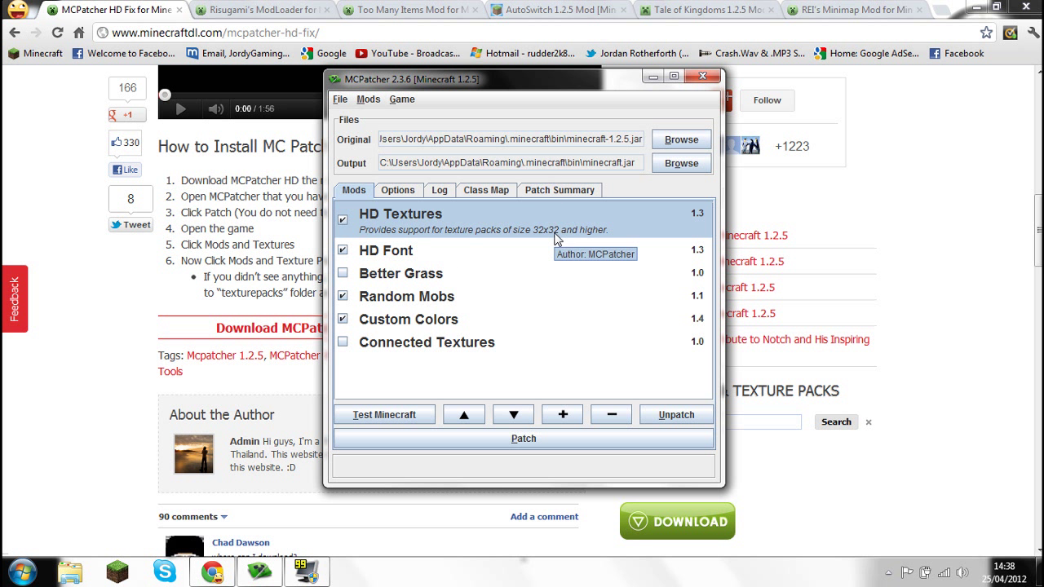
left_click(401, 192)
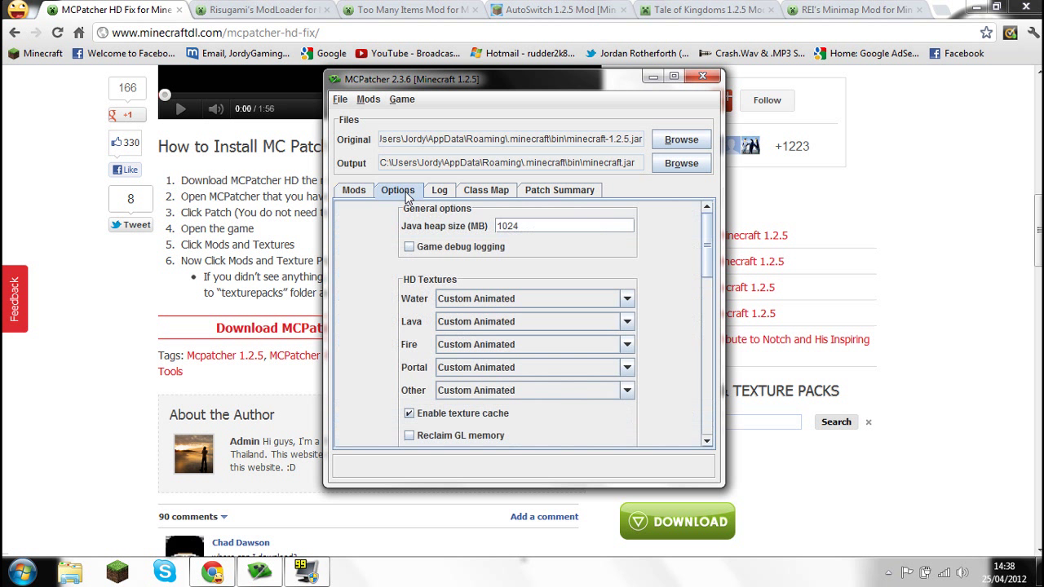
left_click(362, 194)
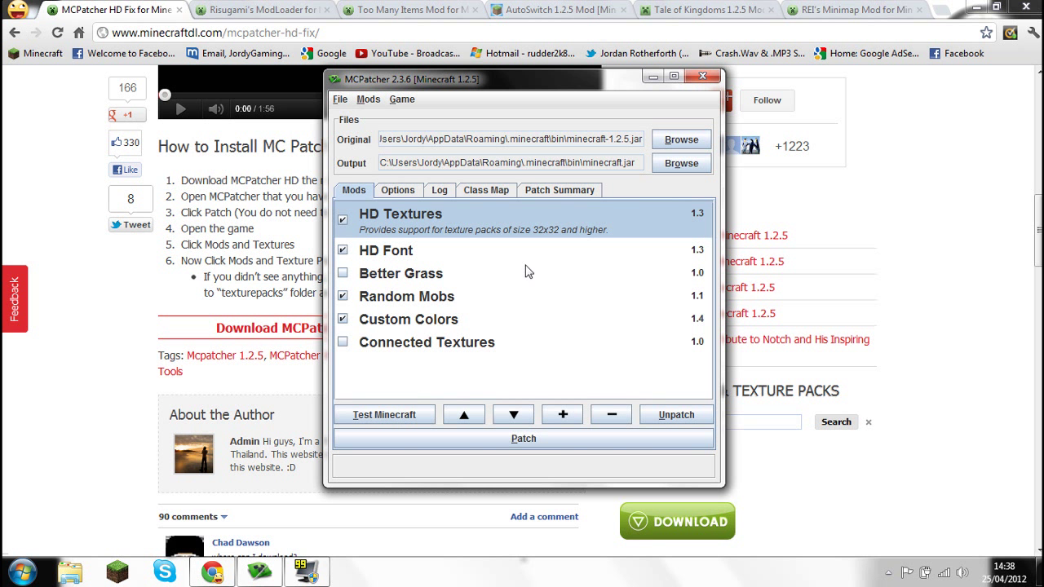
left_click(277, 10)
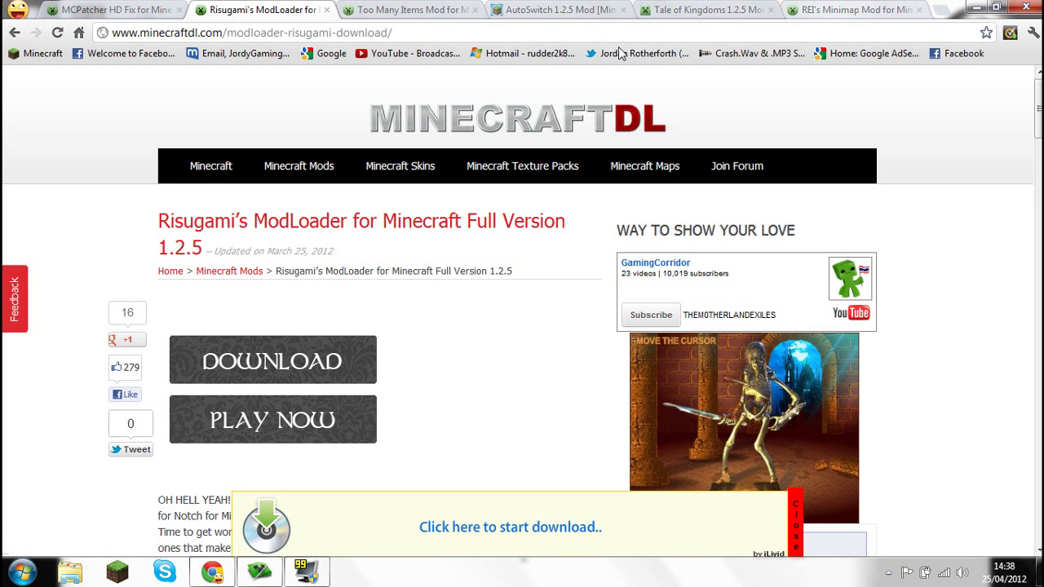
- Close the ModLoader page's iLivid ad bar and scroll down to its download link
scroll(979, 327, "down", 2)
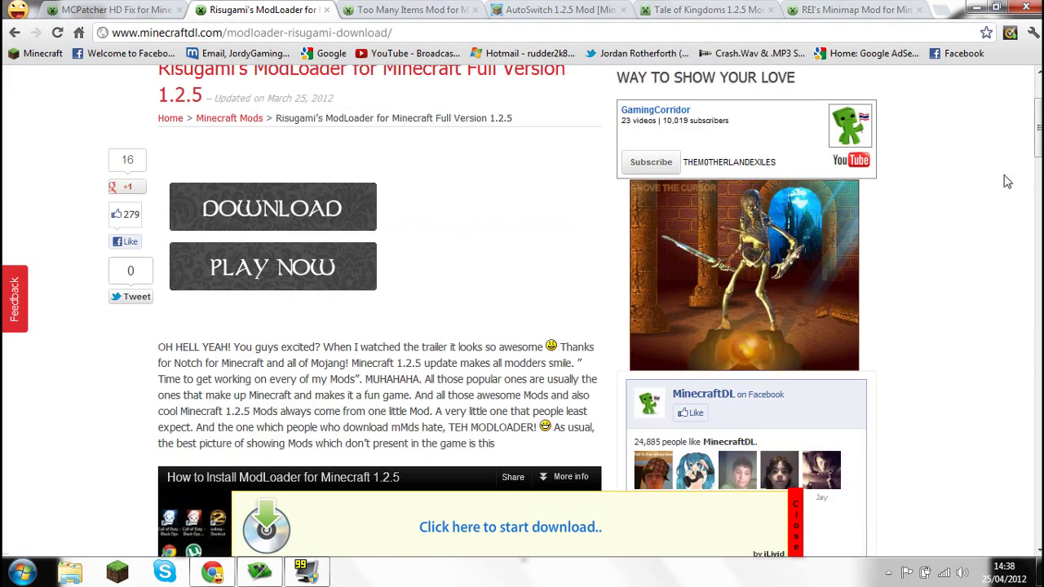
left_click(797, 529)
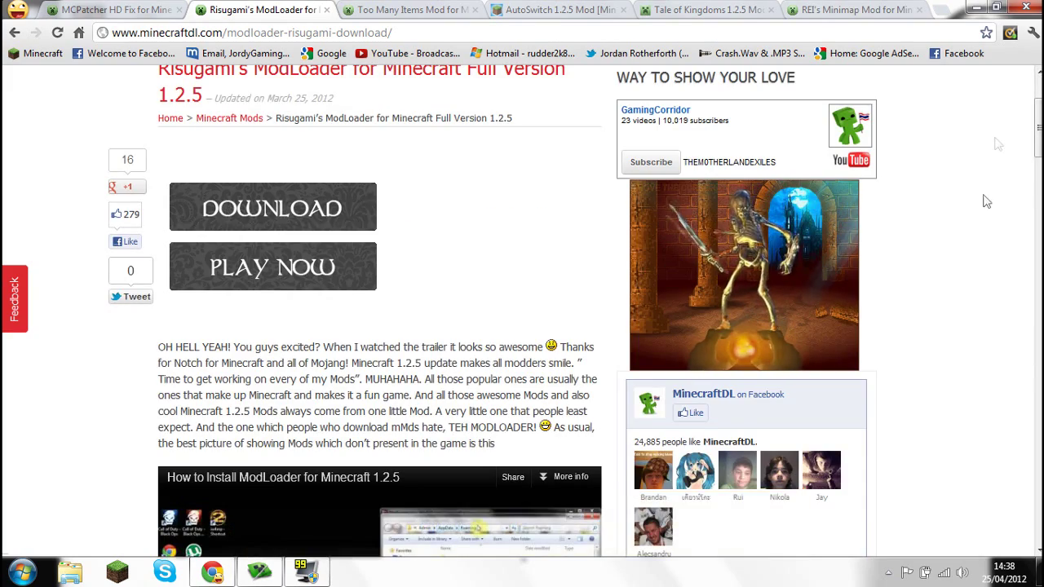
scroll(984, 199, "down", 3)
scroll(1000, 144, "down", 5)
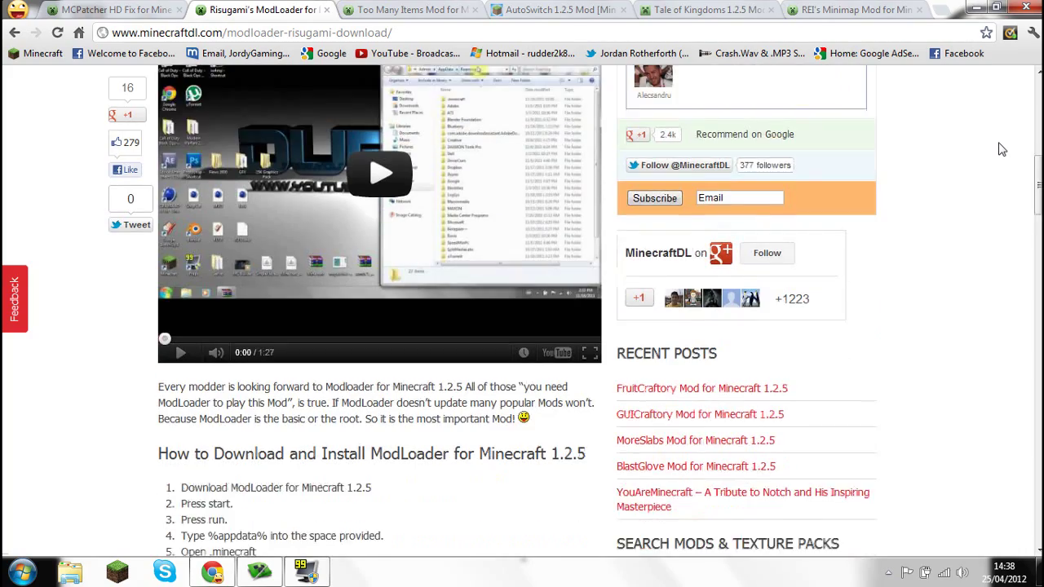
scroll(1000, 153, "down", 1)
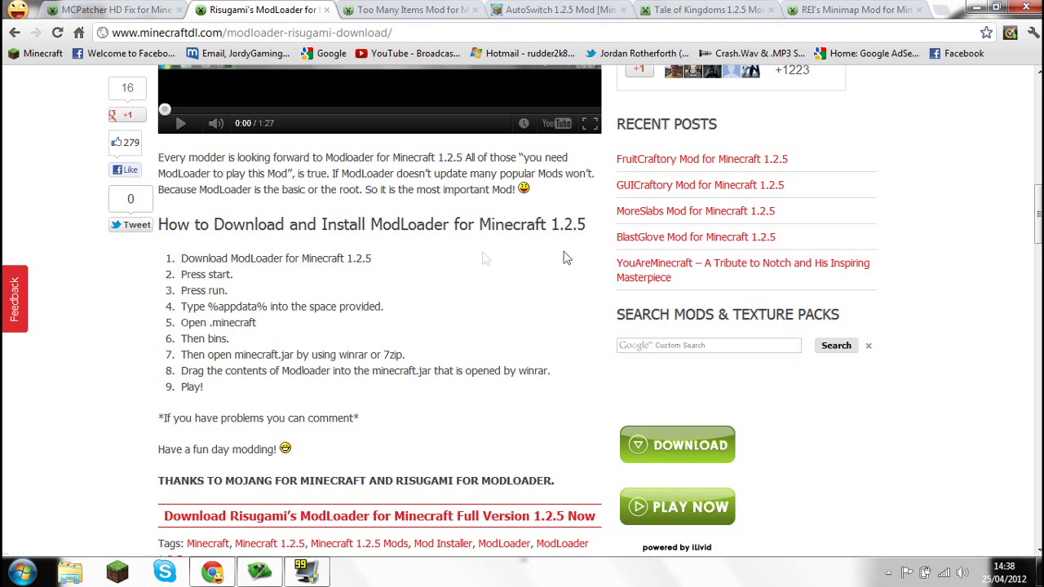
scroll(330, 248, "down", 3)
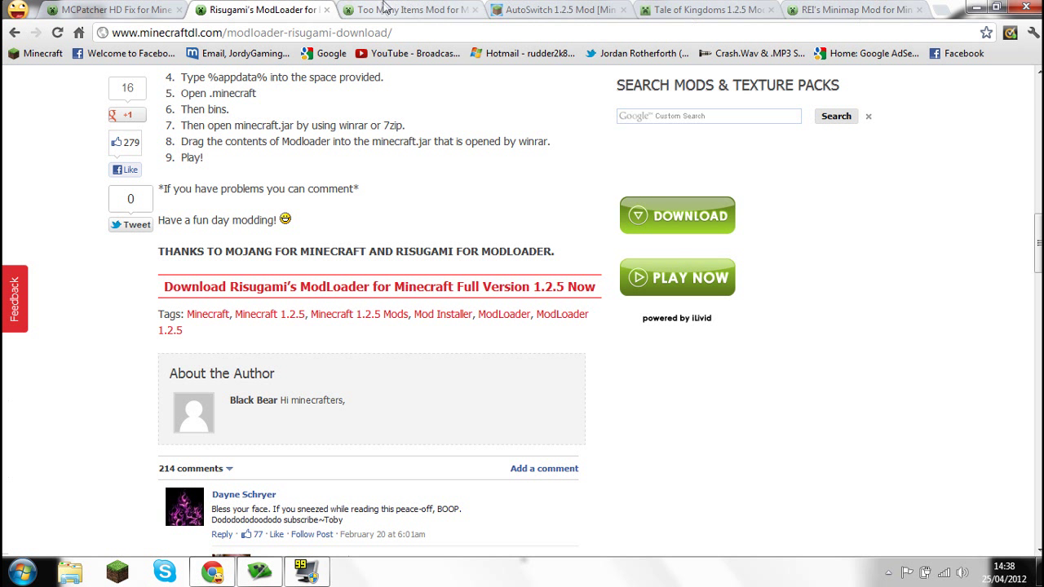
- Flip briefly to the MCPatcher HD Fix page, then go to the Too Many Items Mod page
left_click(140, 8)
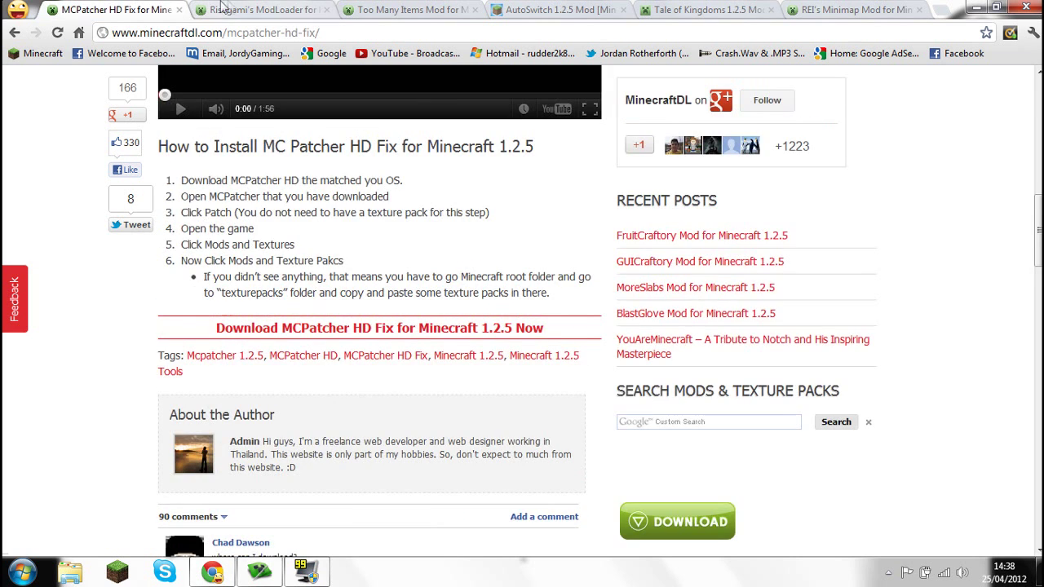
left_click(231, 8)
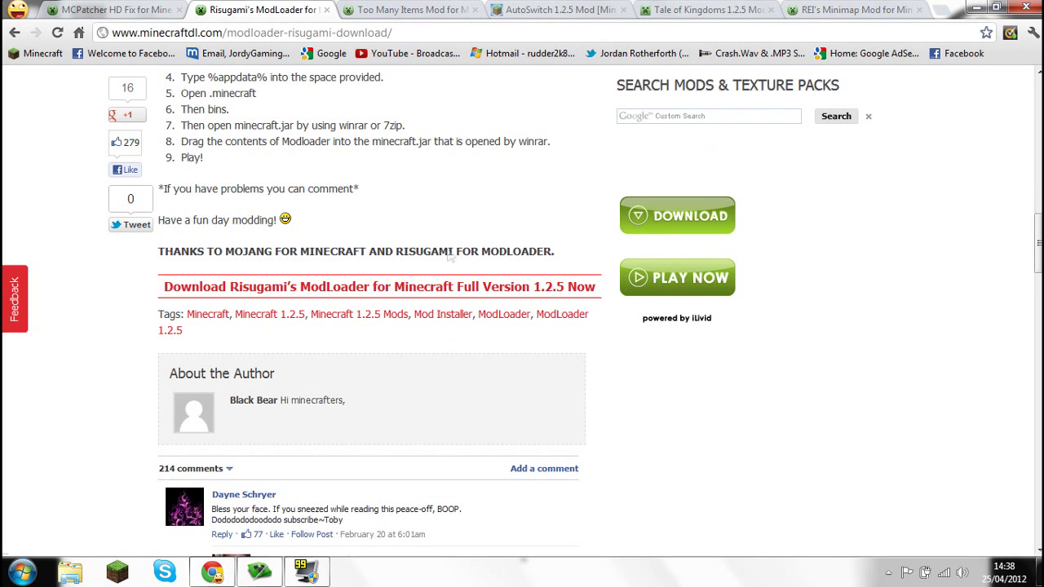
left_click(357, 7)
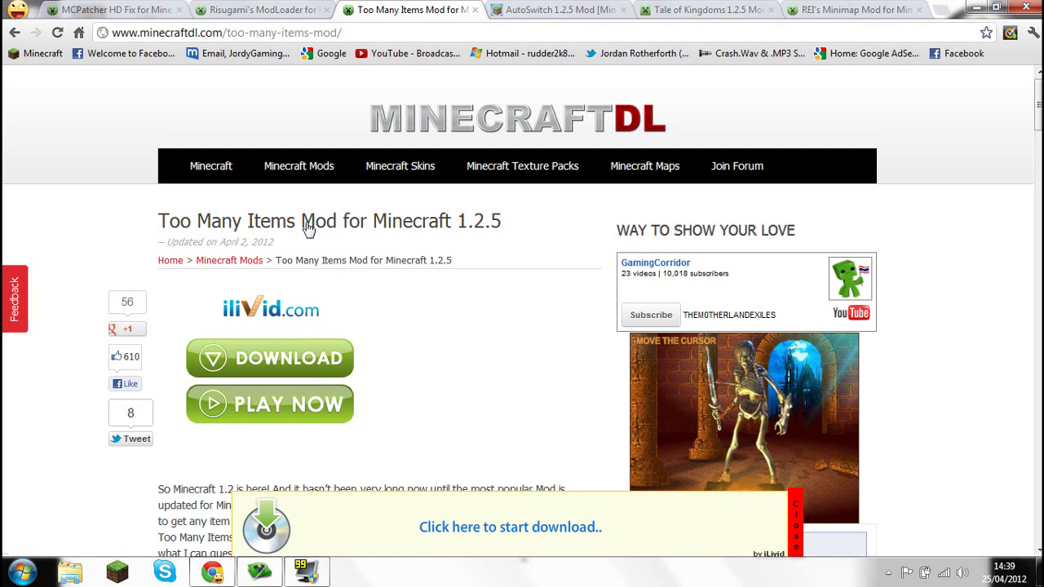
- Scroll through the Too Many Items page's ten install steps down to its download link
scroll(946, 149, "down", 3)
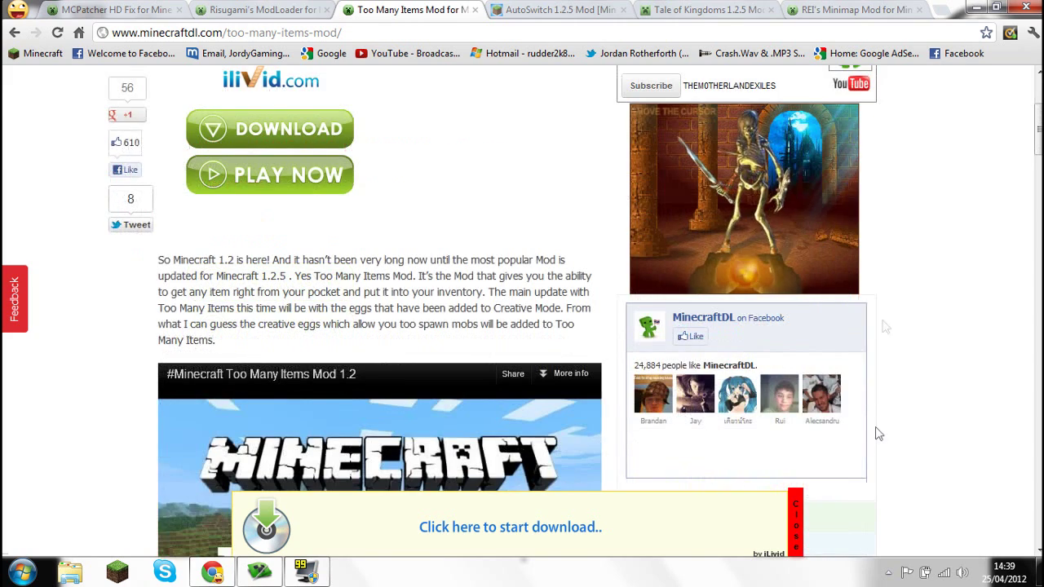
scroll(989, 234, "down", 3)
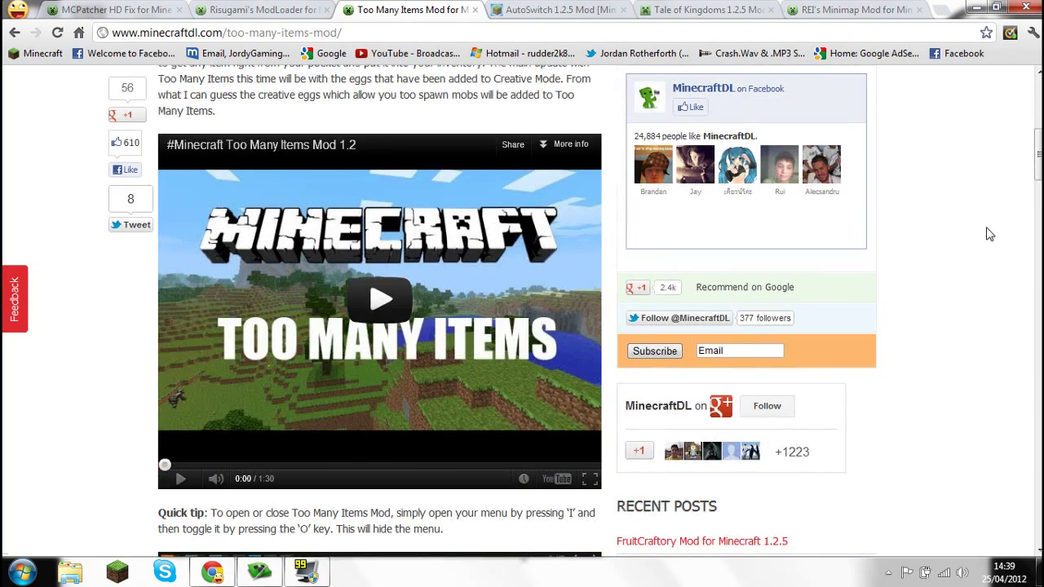
scroll(989, 235, "down", 1)
scroll(990, 234, "down", 3)
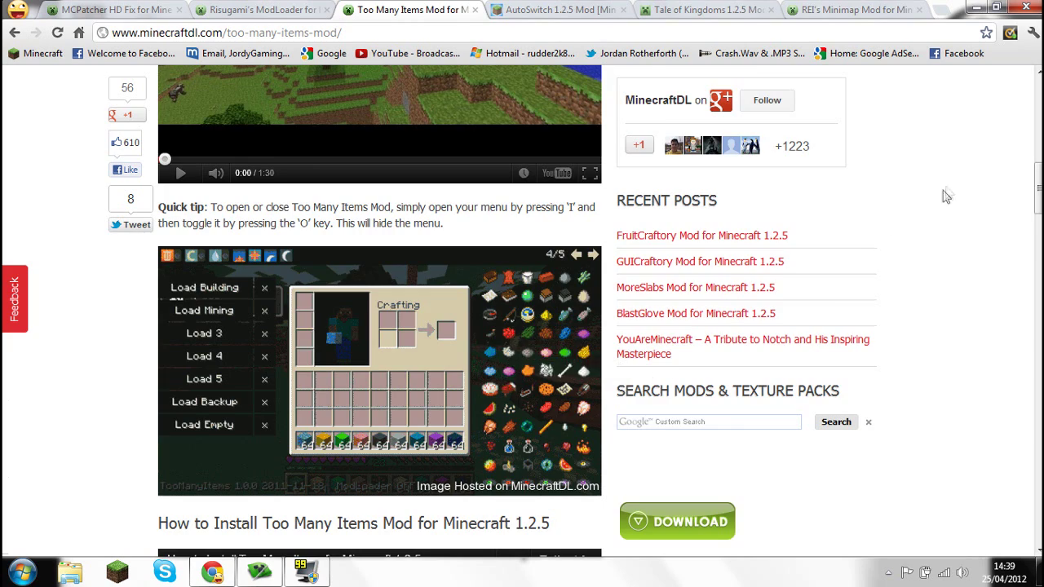
scroll(945, 196, "down", 5)
scroll(945, 196, "down", 4)
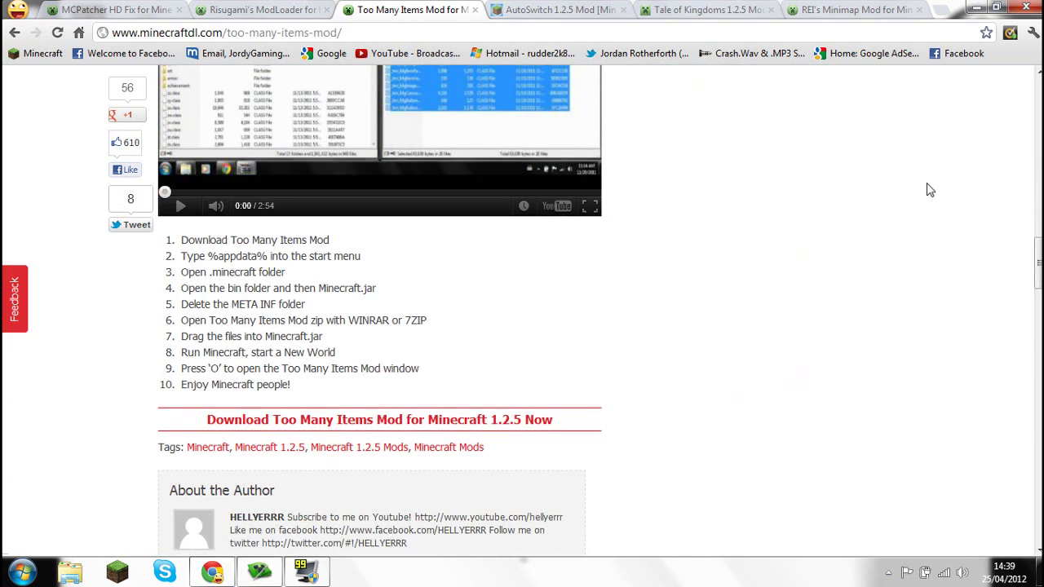
scroll(883, 270, "down", 1)
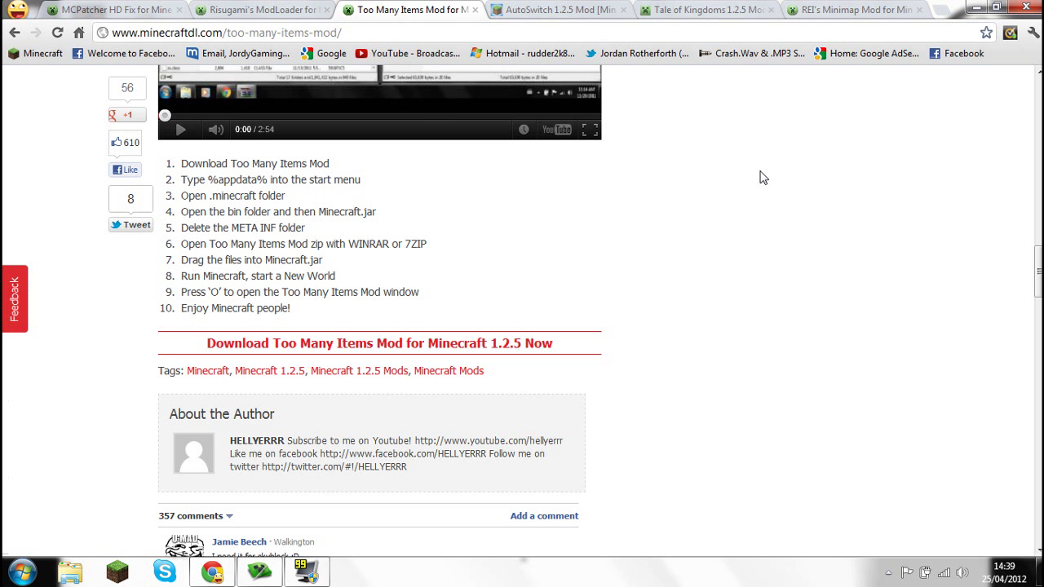
left_click(529, 12)
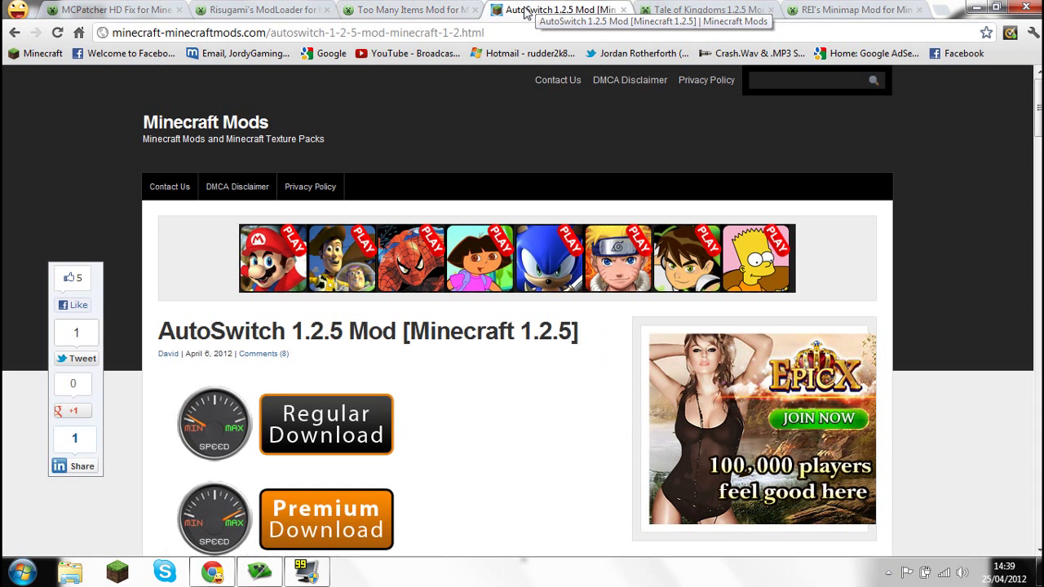
scroll(926, 216, "down", 2)
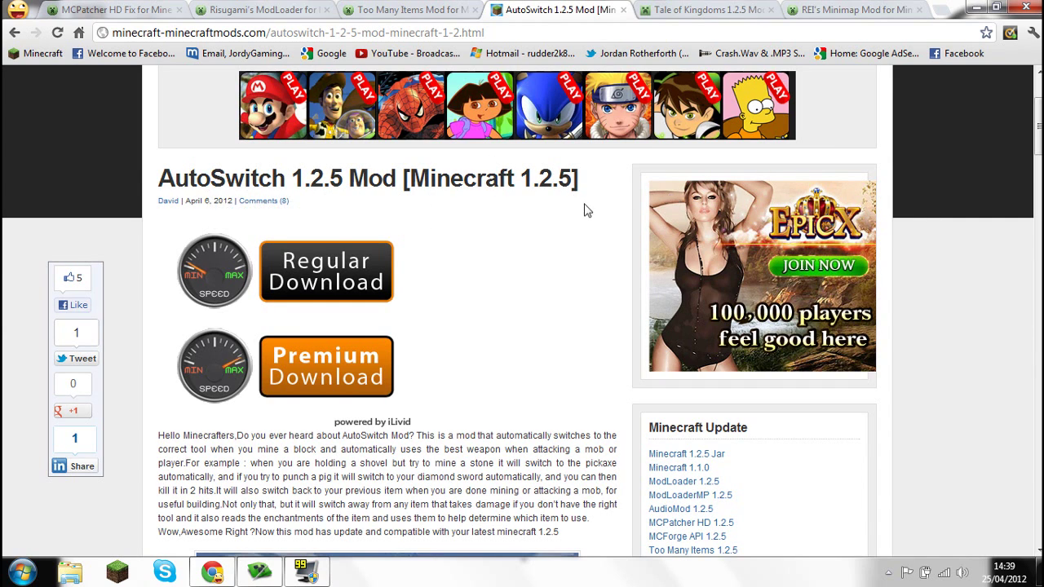
scroll(590, 214, "down", 5)
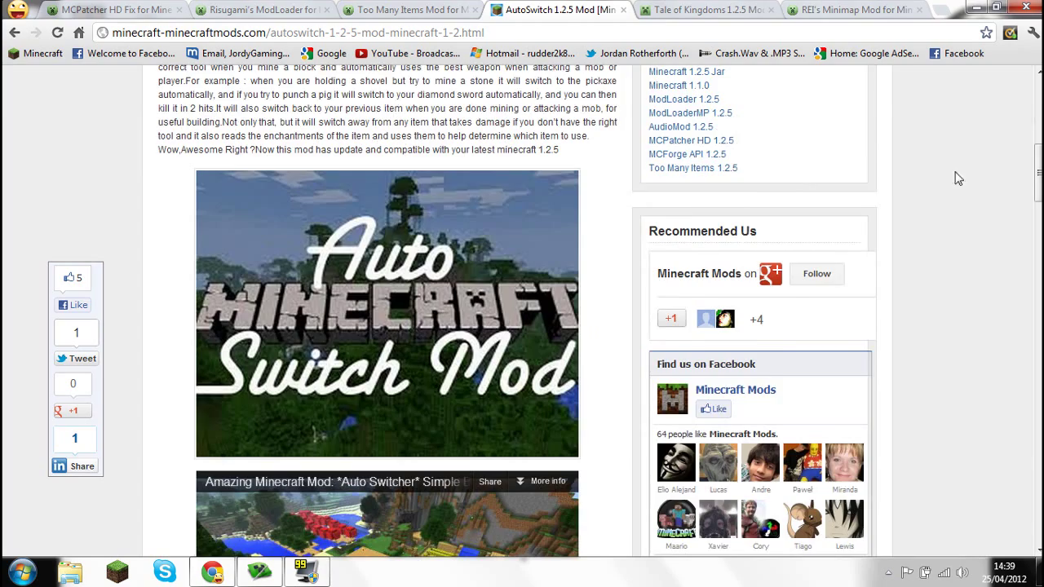
scroll(954, 196, "down", 8)
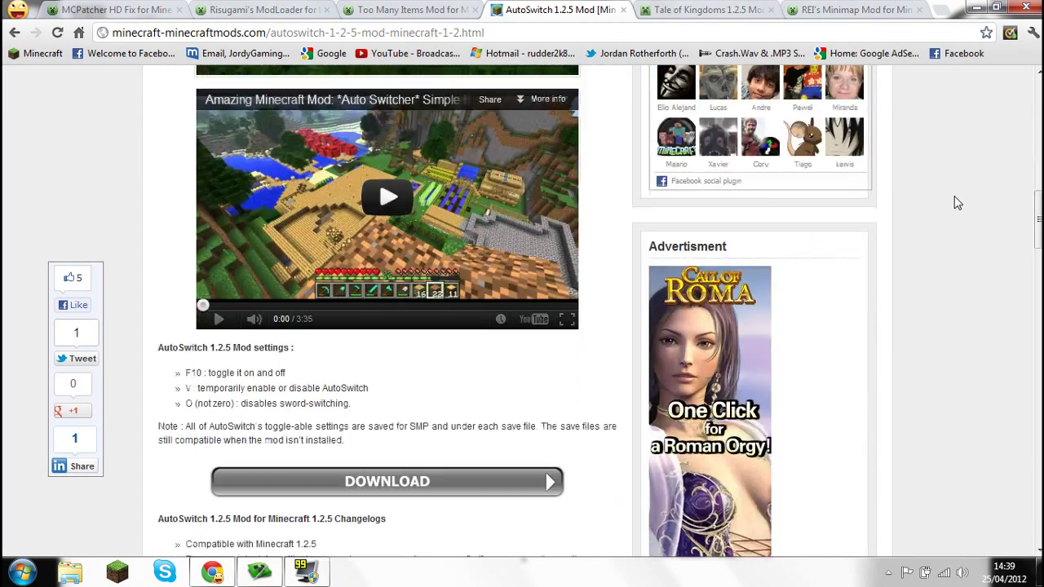
scroll(958, 203, "down", 1)
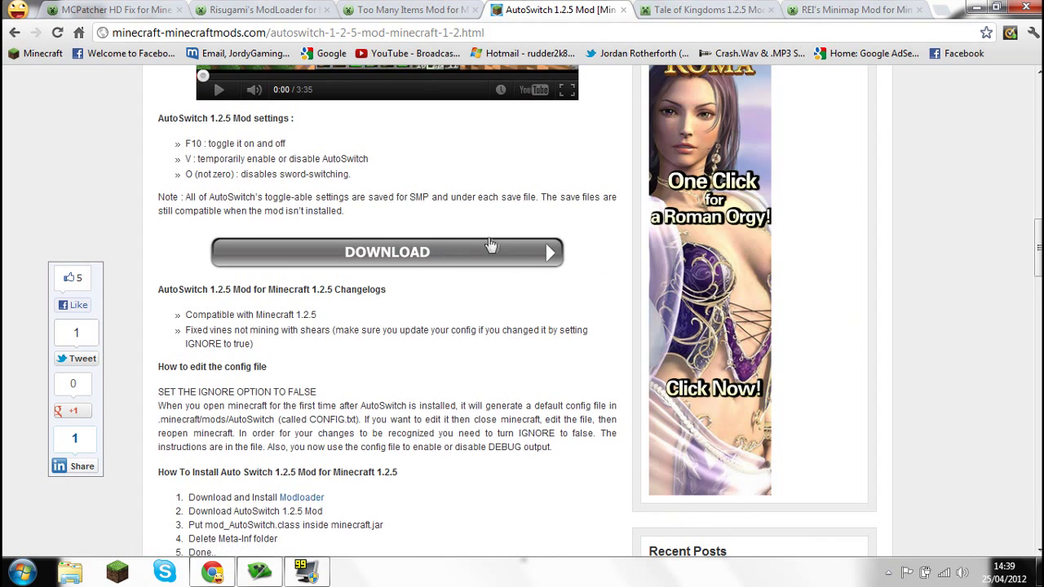
scroll(954, 222, "down", 1)
scroll(961, 219, "down", 3)
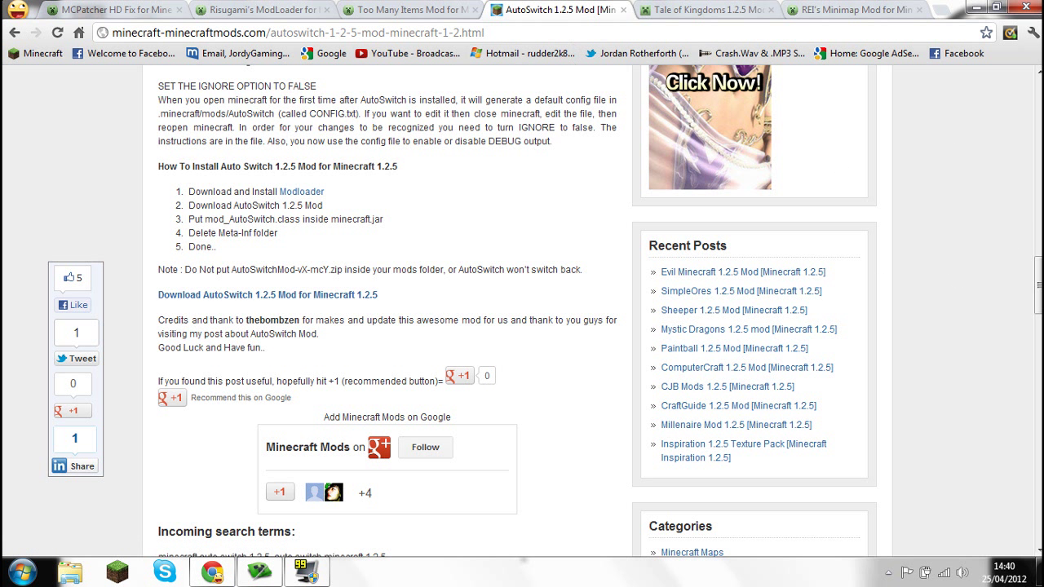
- Open the Tale of Kingdoms 1.2.5 Mod page and read down through its install steps
left_click(685, 16)
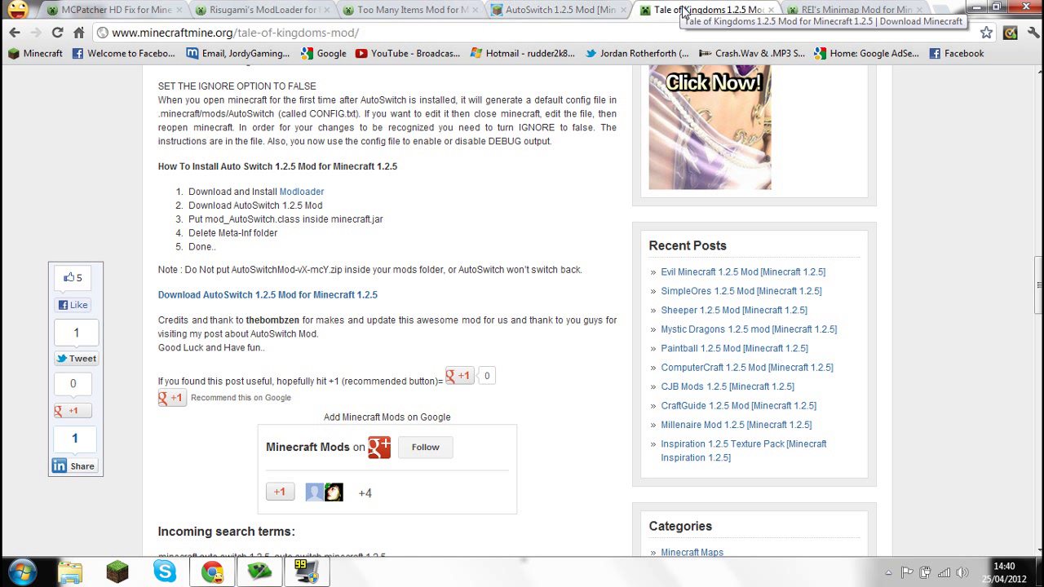
scroll(828, 178, "up", 2)
scroll(828, 178, "up", 6)
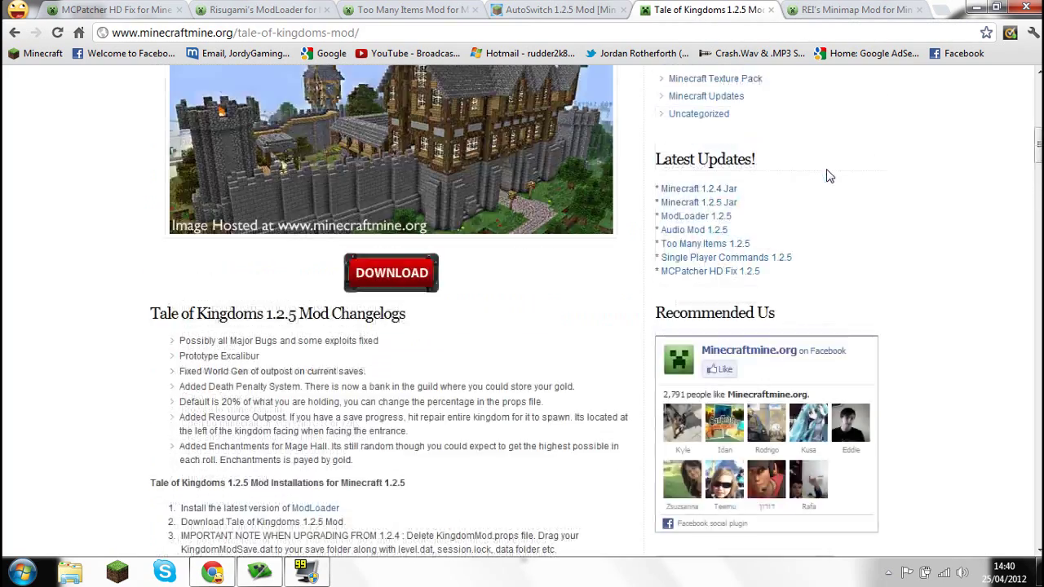
scroll(840, 181, "down", 2)
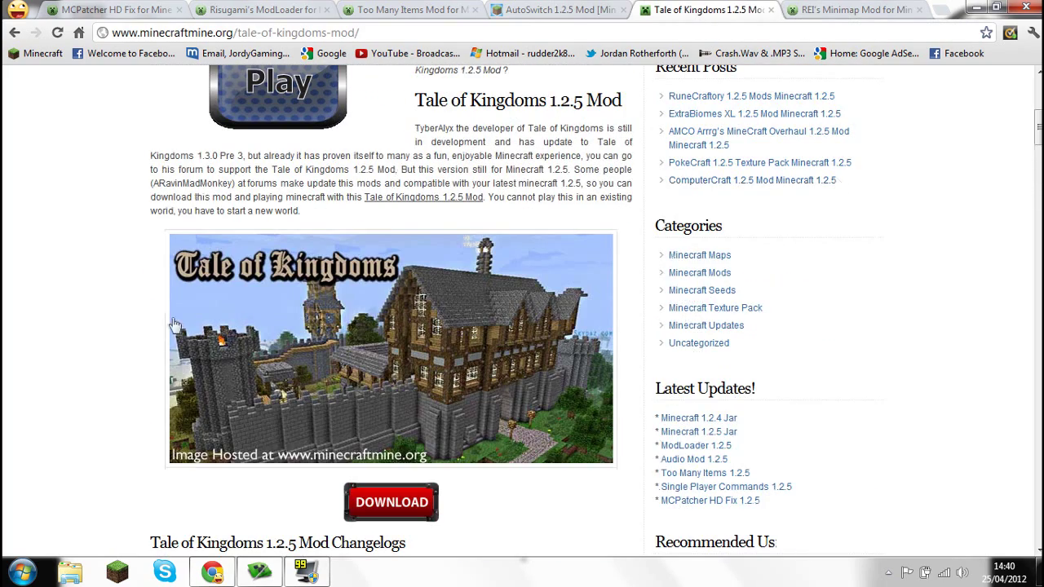
scroll(319, 282, "up", 5)
scroll(346, 245, "down", 1)
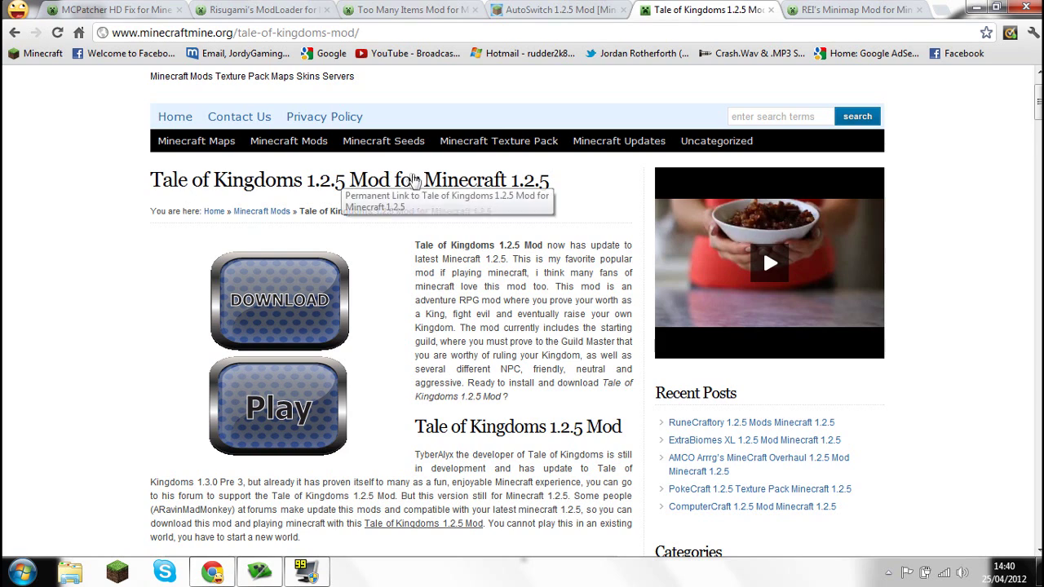
scroll(412, 180, "down", 4)
scroll(891, 203, "down", 1)
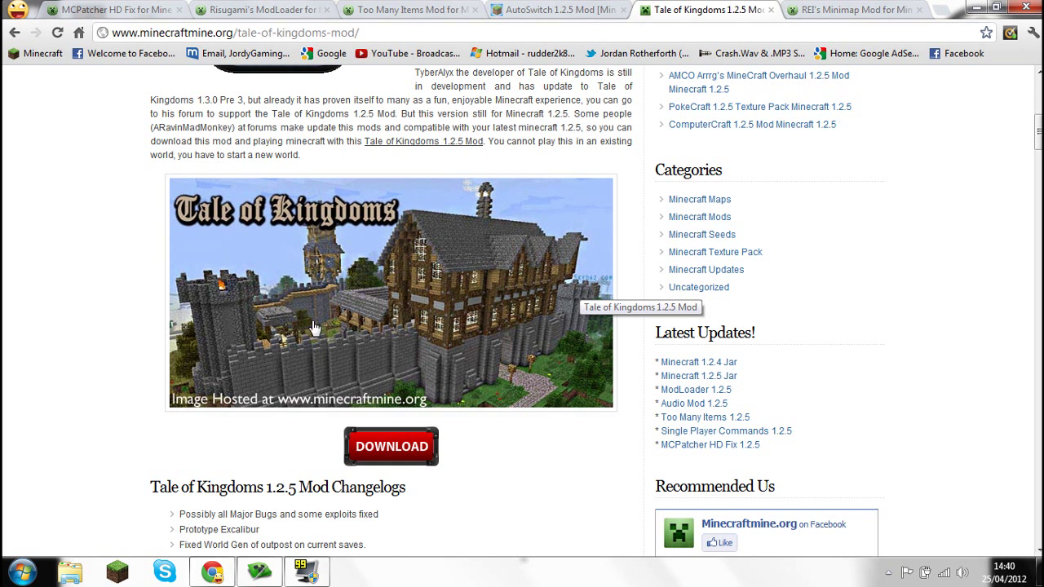
scroll(620, 371, "down", 5)
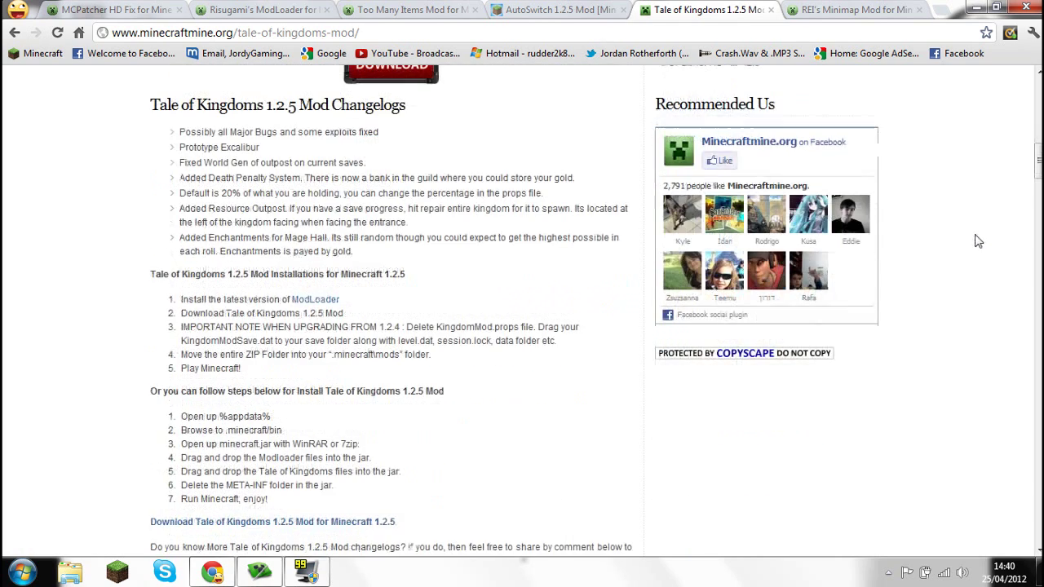
scroll(573, 252, "down", 3)
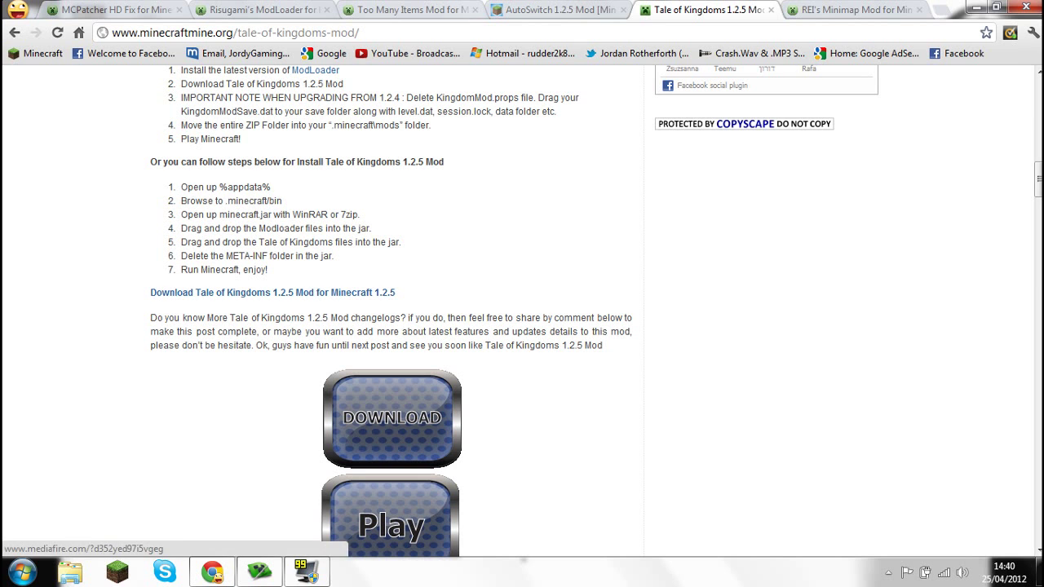
key("ctrl+shift+Tab")
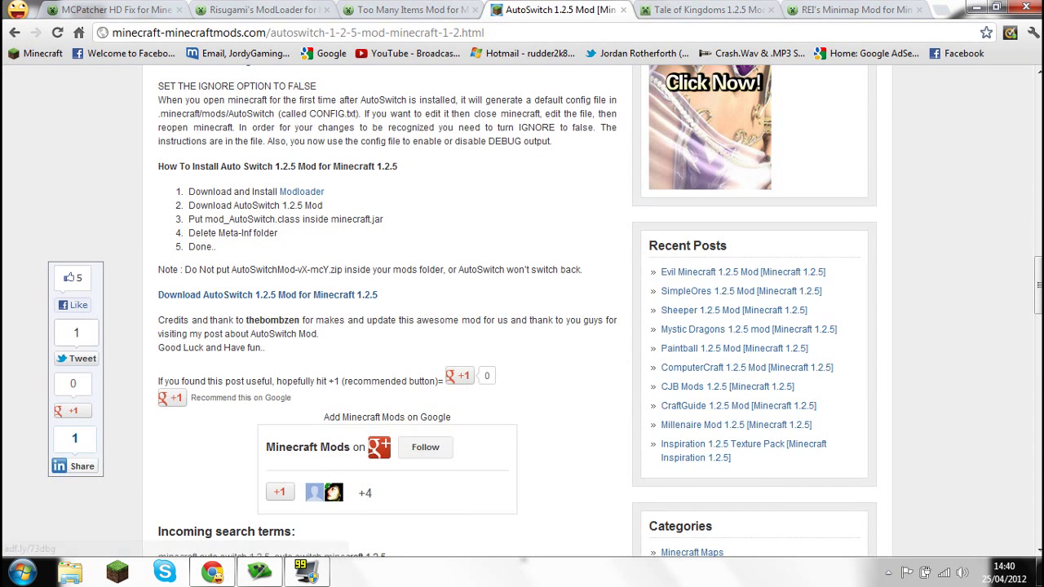
key("ctrl+Tab")
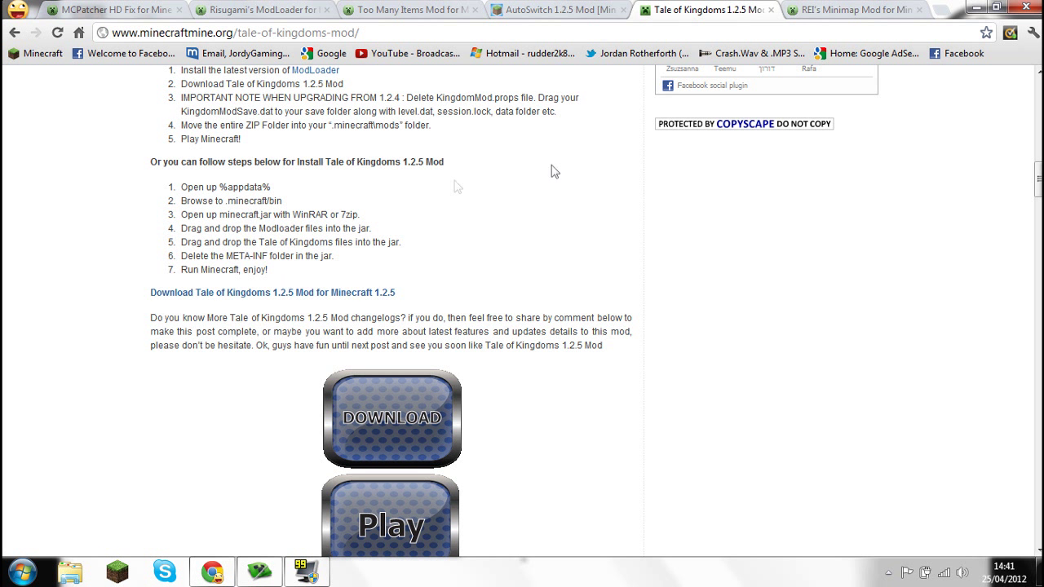
- Read the REI's Minimap Mod page's install steps, then minimize Chrome to reveal MCPatcher
left_click(826, 8)
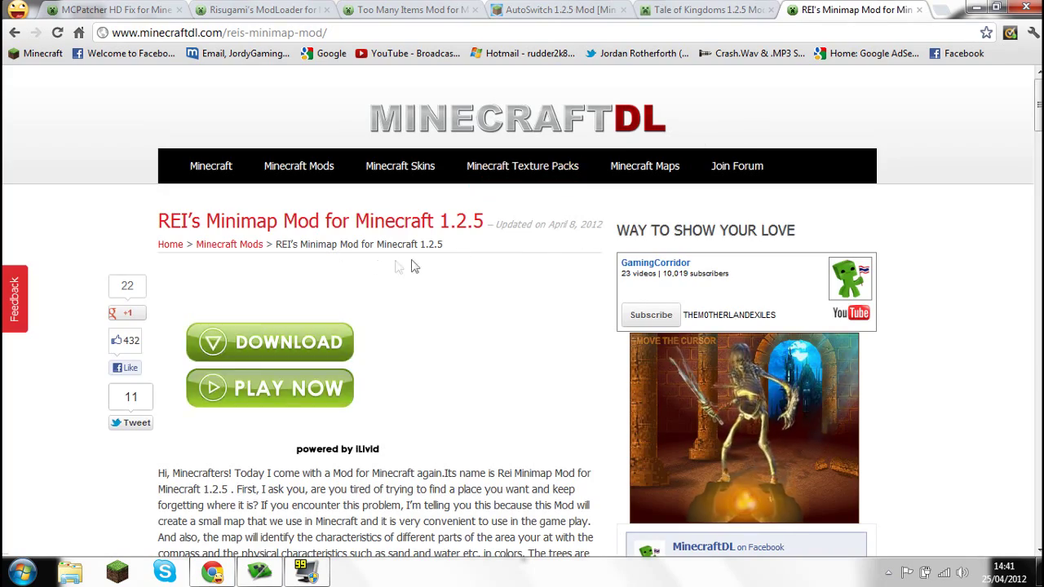
scroll(699, 251, "down", 5)
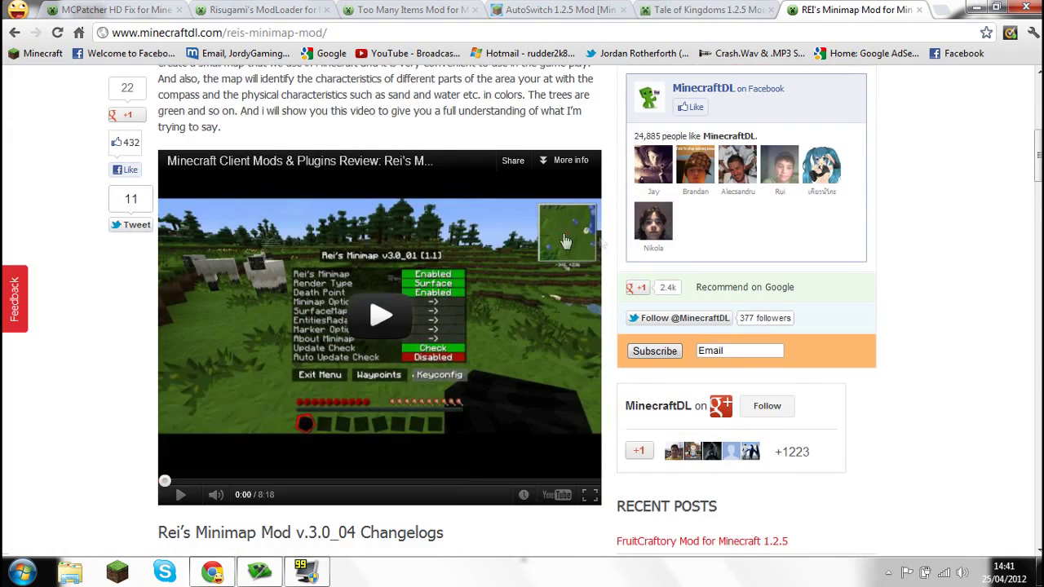
scroll(911, 227, "down", 4)
scroll(834, 255, "down", 2)
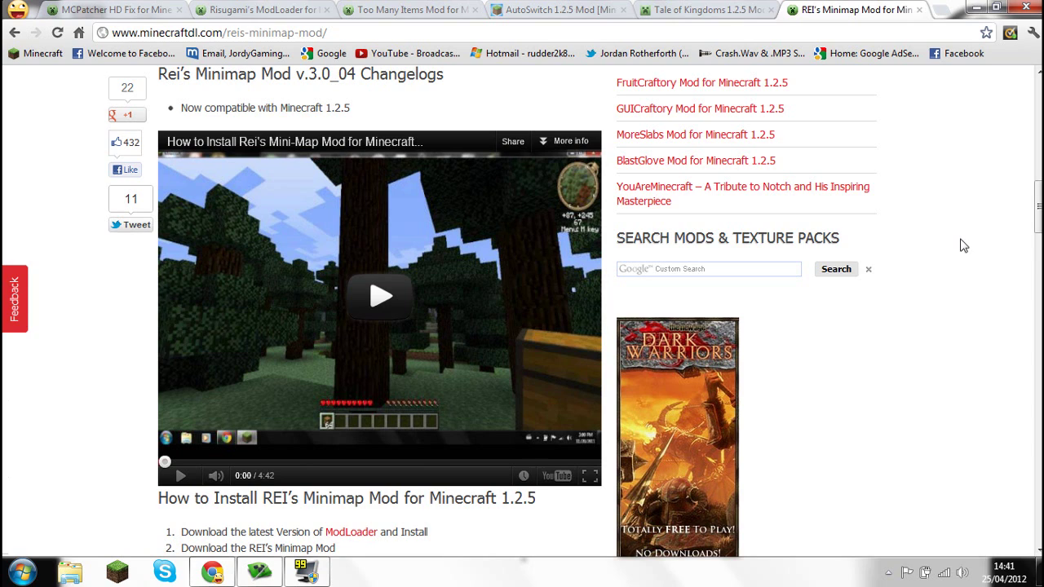
scroll(965, 242, "down", 3)
scroll(802, 191, "down", 1)
scroll(806, 191, "up", 1)
scroll(913, 258, "down", 2)
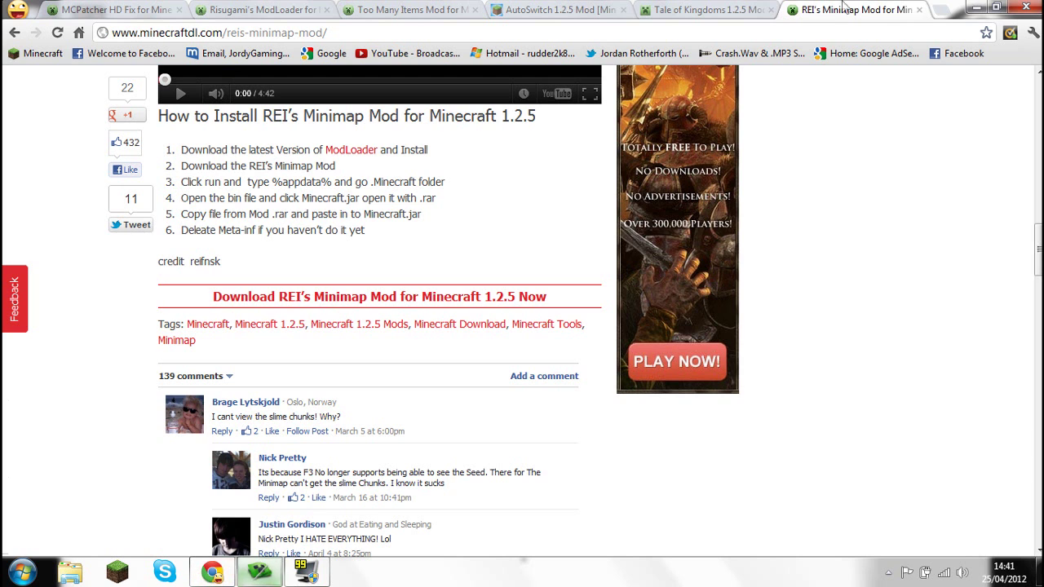
left_click(982, 10)
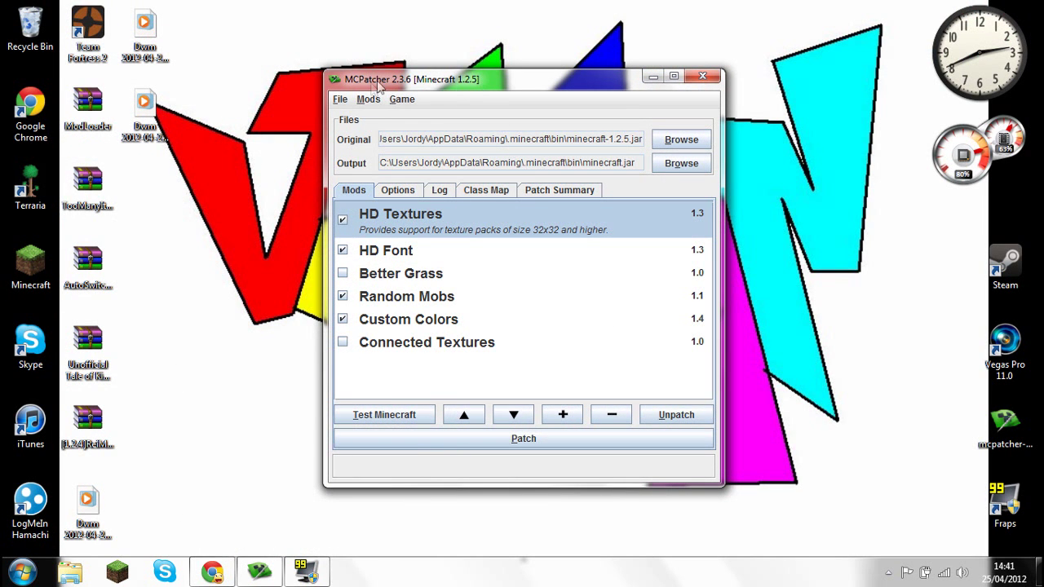
- Start adding an external mod and browse to the Desktop folder holding the mod zips
left_click(562, 417)
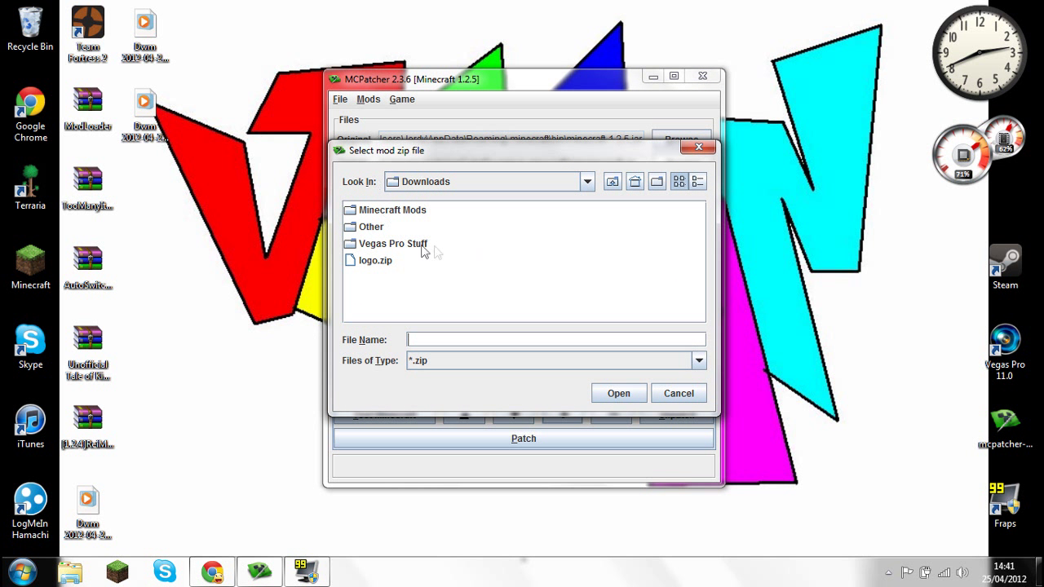
double_click(382, 210)
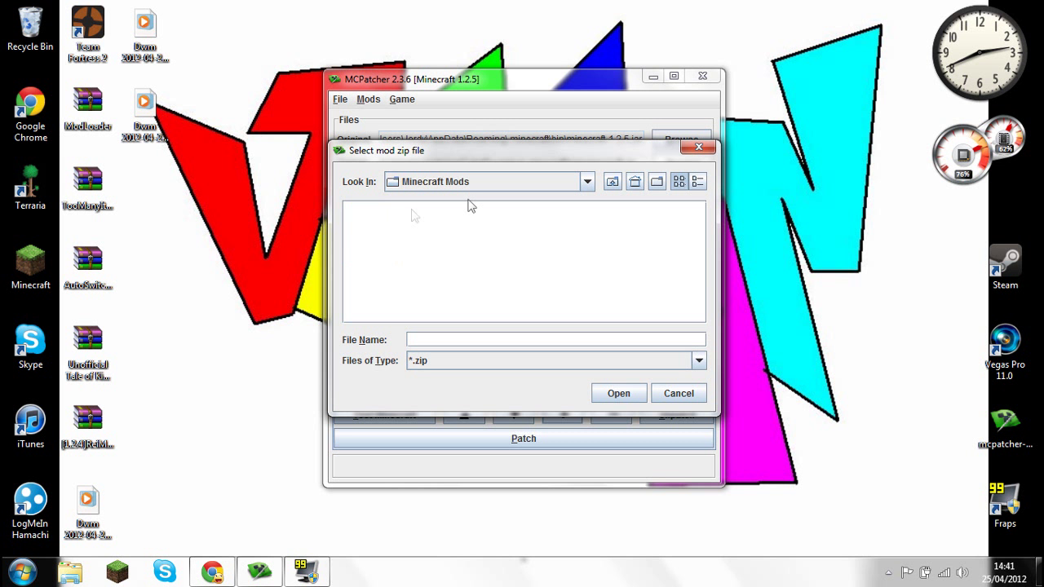
left_click(613, 182)
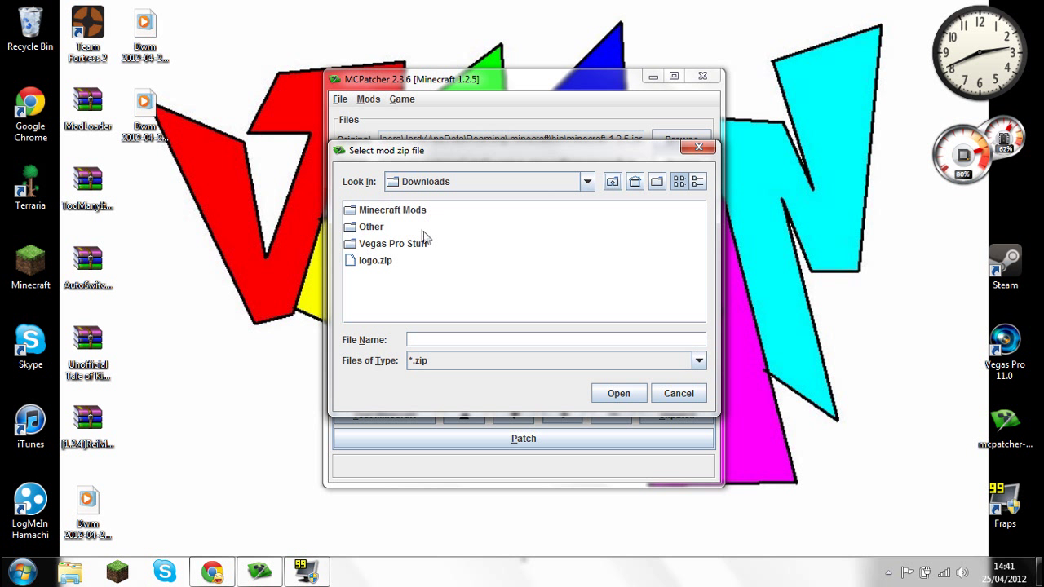
left_click(588, 181)
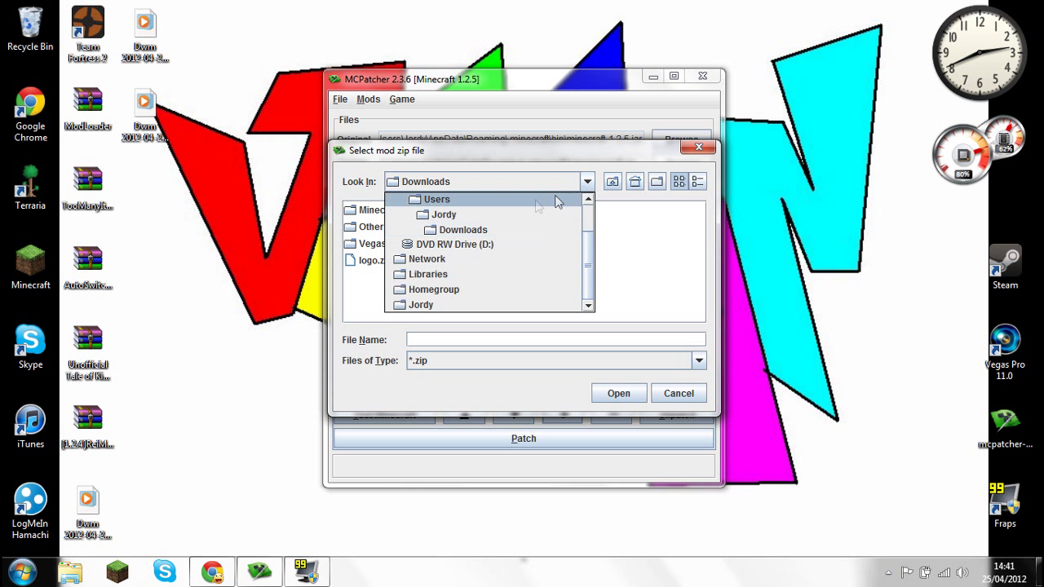
left_click(489, 212)
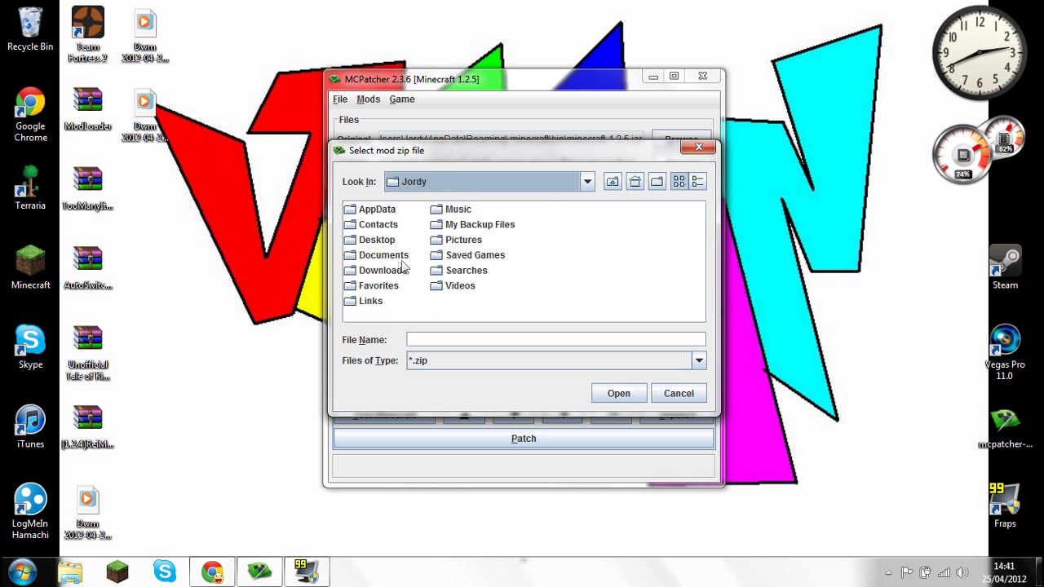
double_click(369, 242)
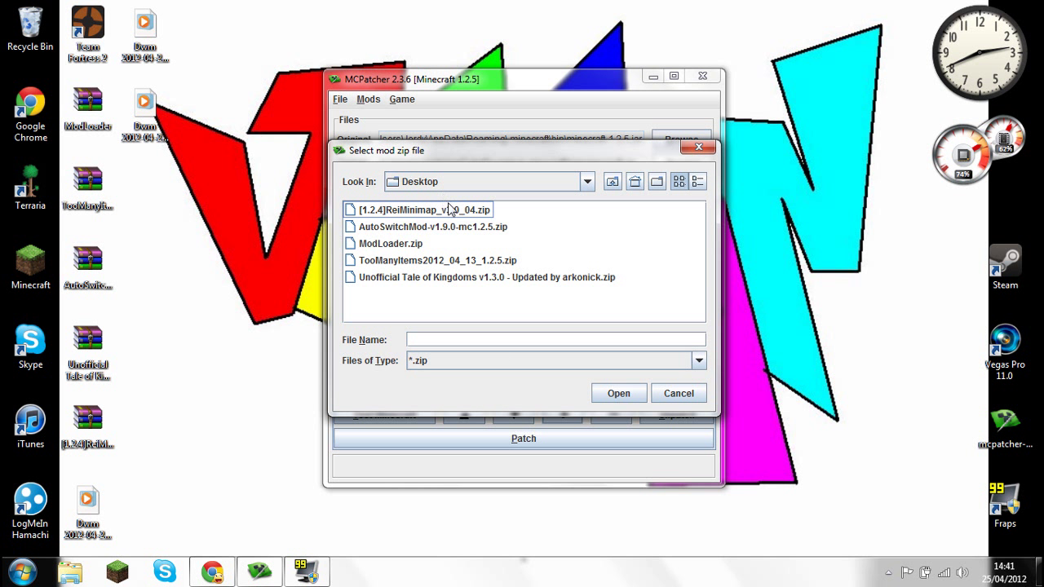
- Load ModLoader.zip and confirm it as an external mod with 19 files
left_click(388, 245)
left_click(618, 393)
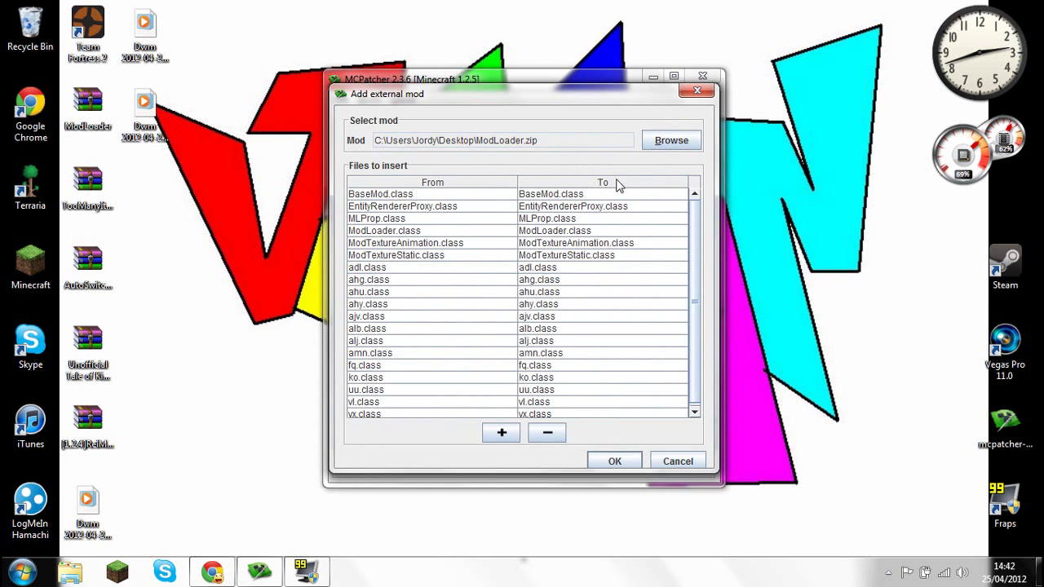
scroll(676, 236, "down", 1)
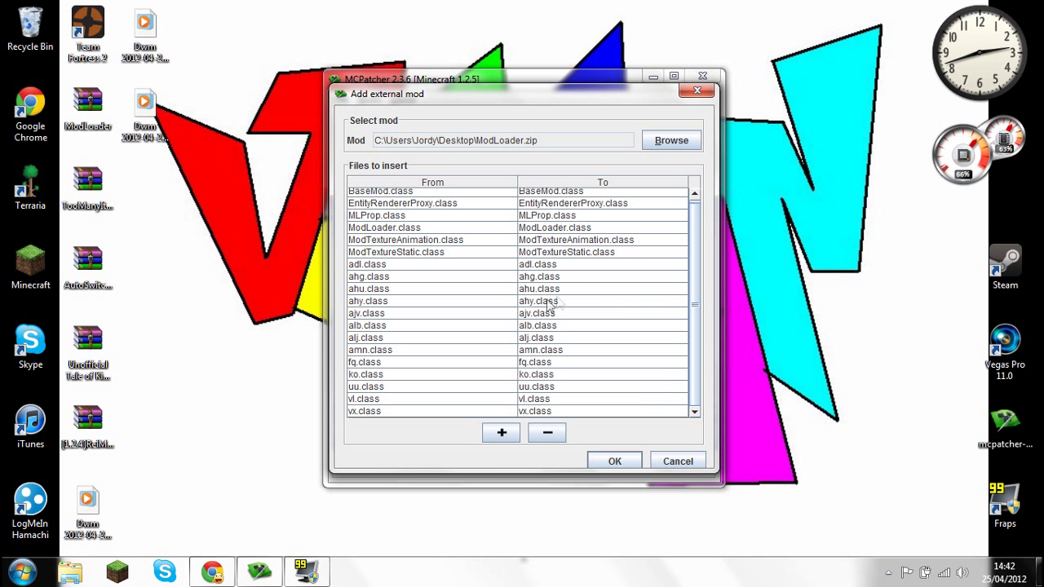
left_click(616, 462)
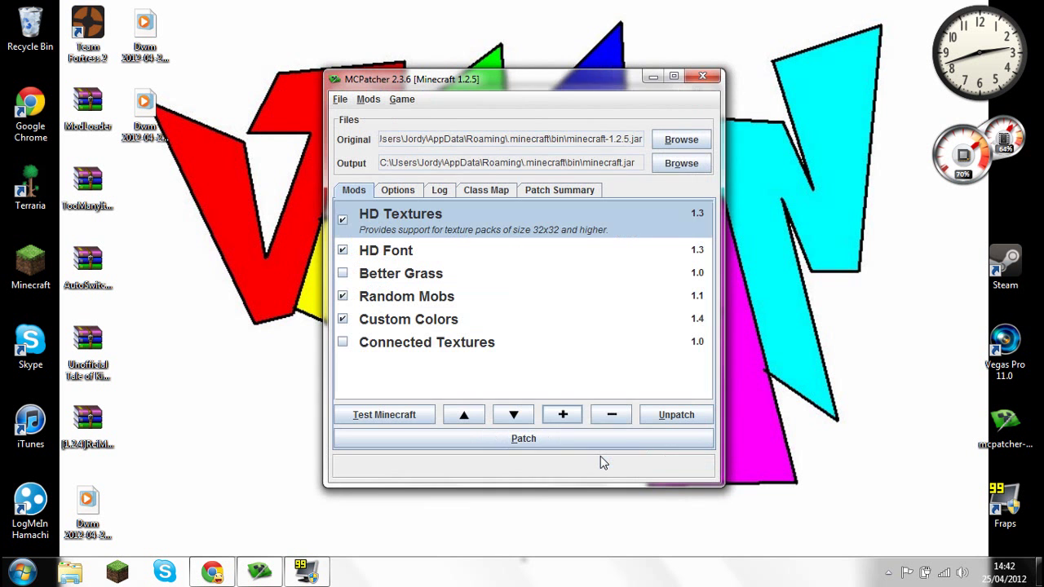
left_click(453, 221)
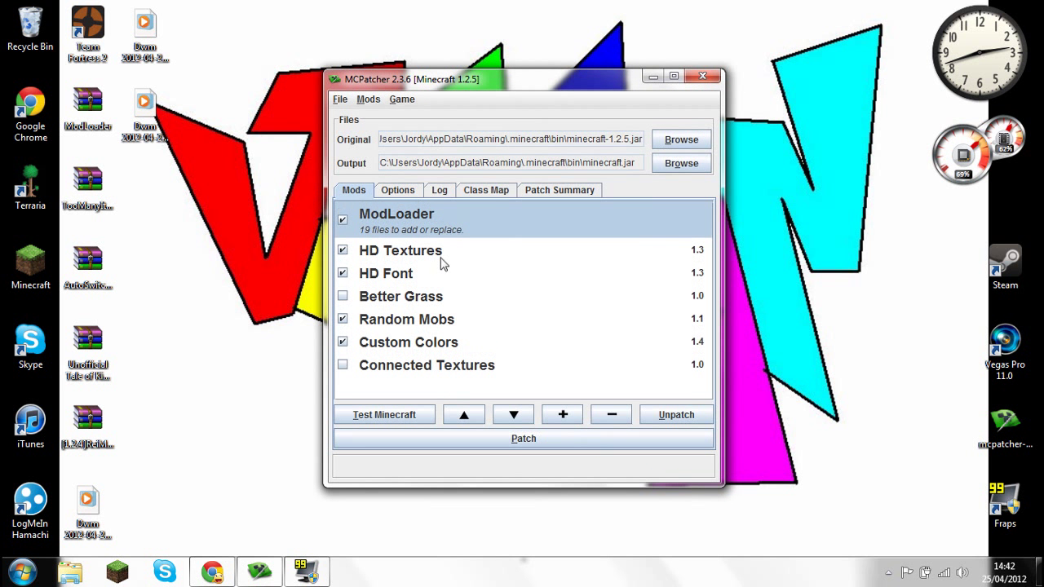
- Add TooManyItems2012_04_13_1.2.5.zip as an external mod after reviewing the files it inserts
left_click(558, 417)
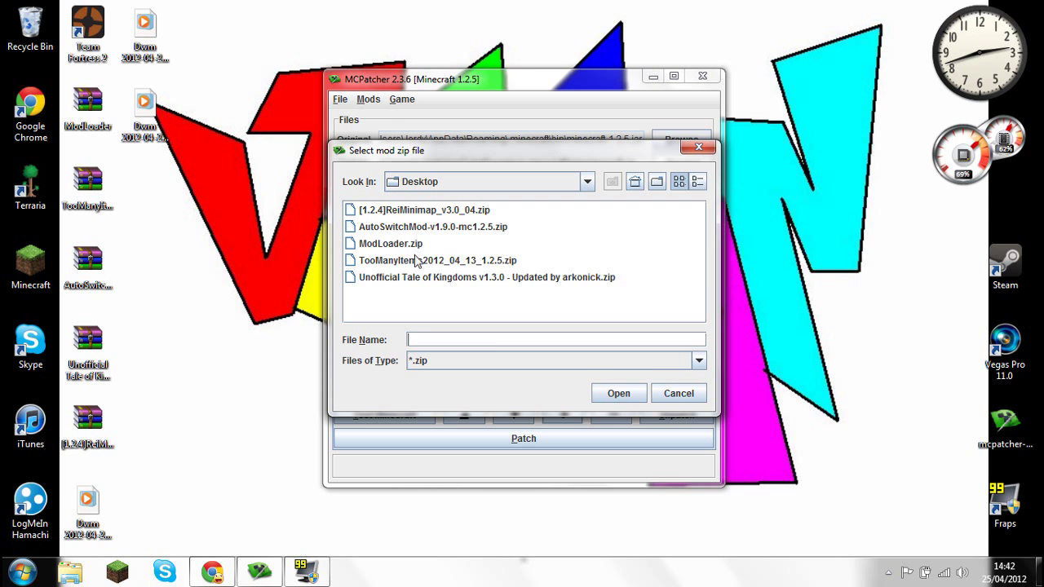
left_click(416, 259)
left_click(618, 394)
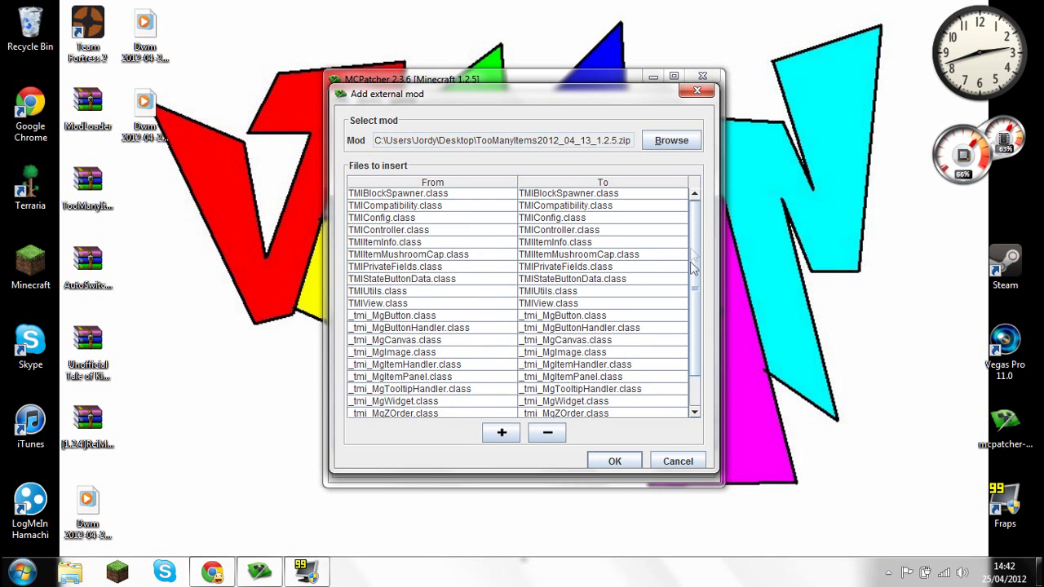
scroll(695, 327, "down", 2)
left_click(558, 412)
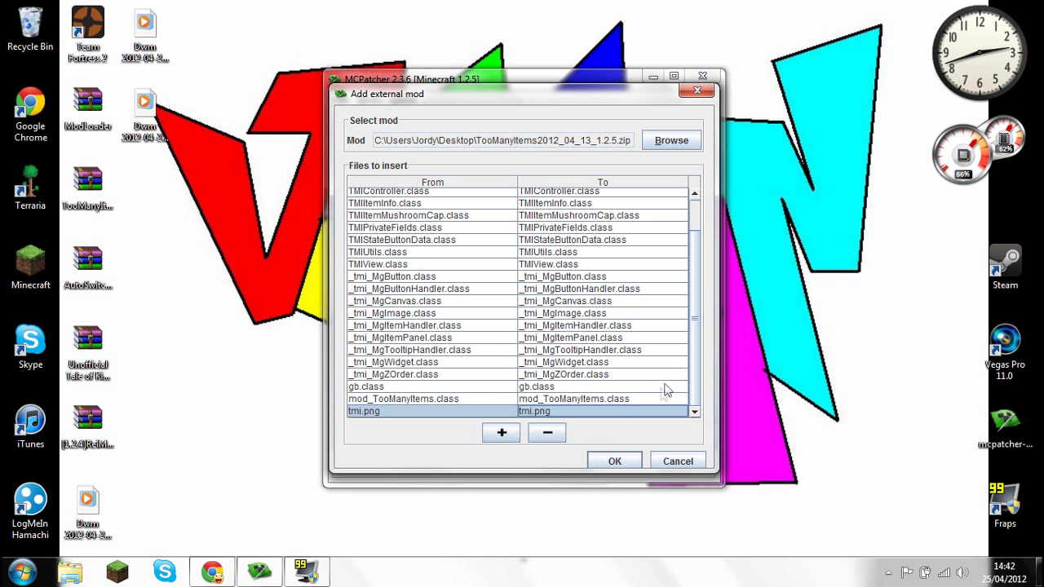
scroll(694, 257, "up", 2)
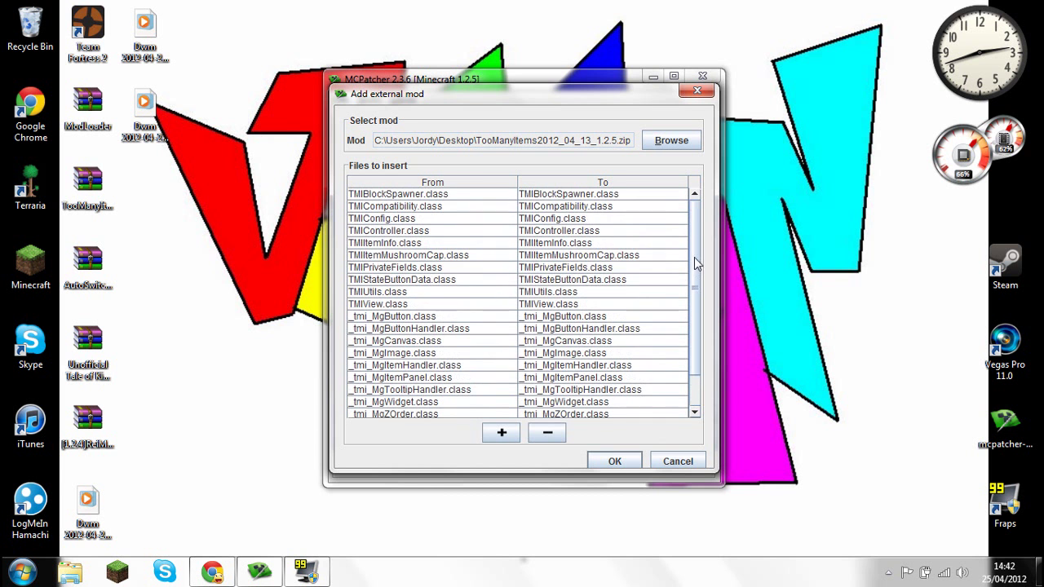
left_click(605, 461)
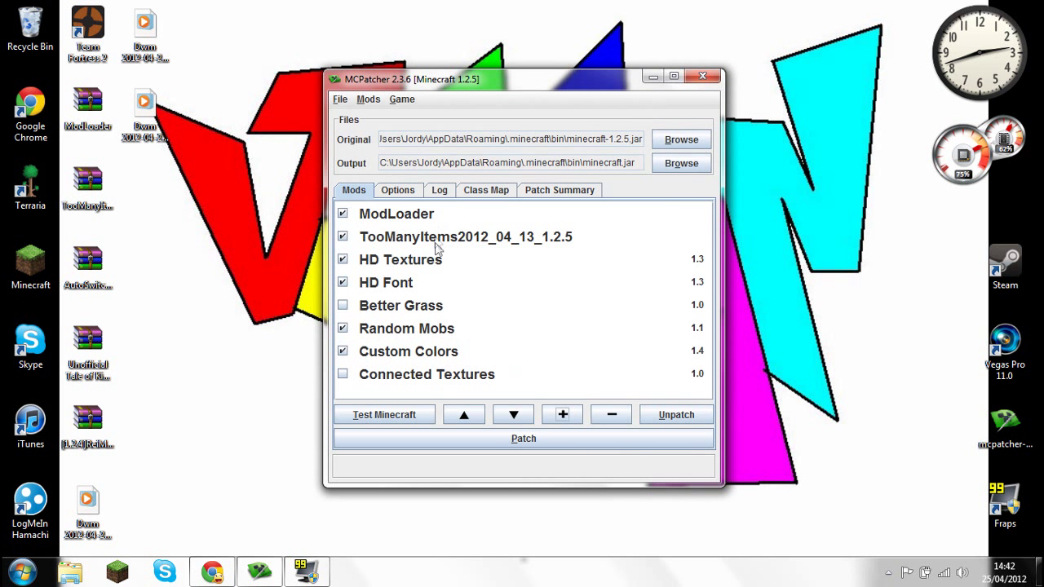
left_click(470, 222)
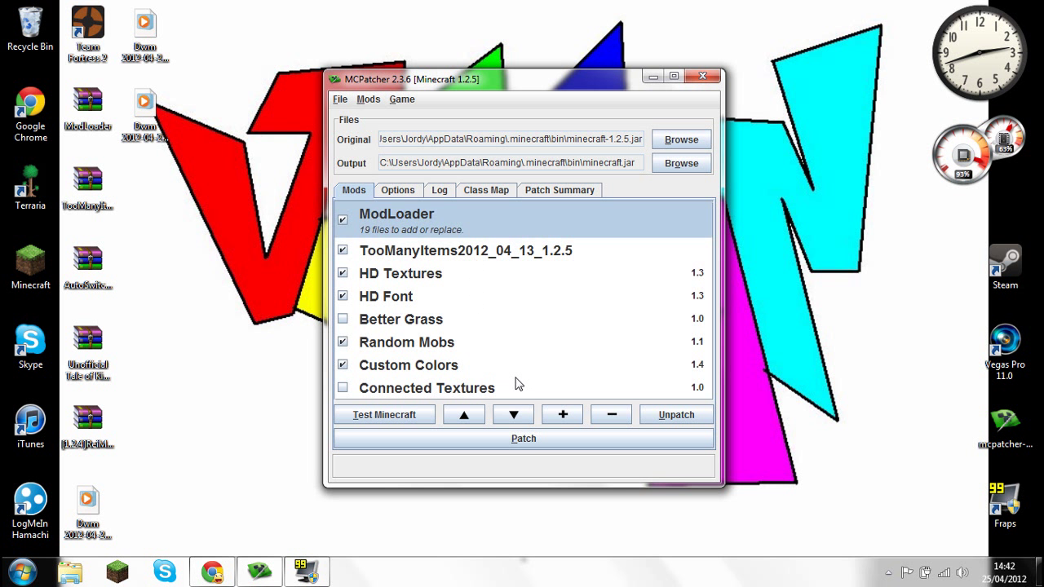
- Check the existing mods' file counts, then add AutoSwitchMod-v1.9.0-mc1.2.5.zip as an external mod
key("Down")
left_click(514, 216)
left_click(571, 417)
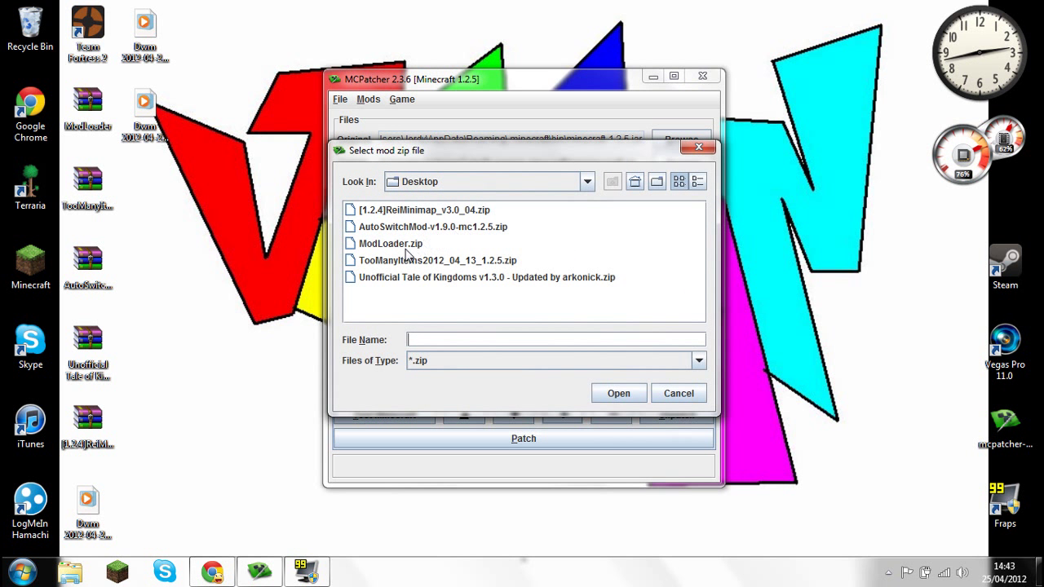
left_click(393, 229)
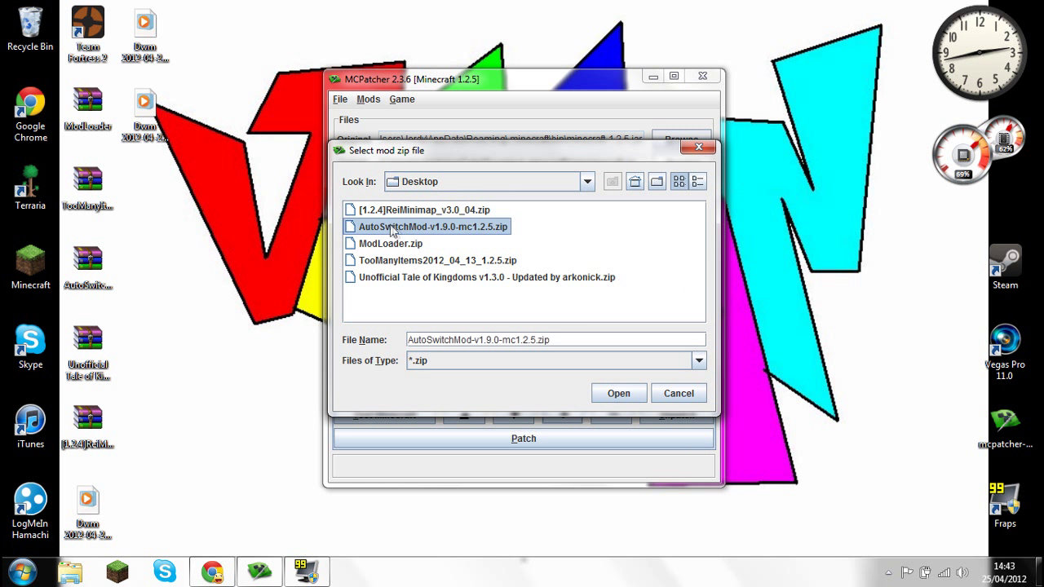
left_click(616, 394)
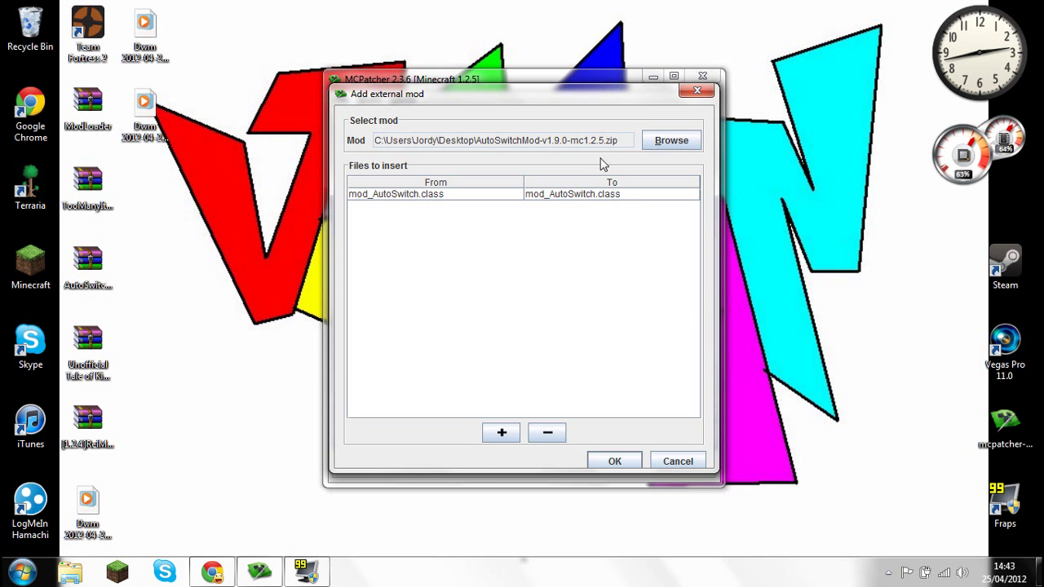
left_click(611, 462)
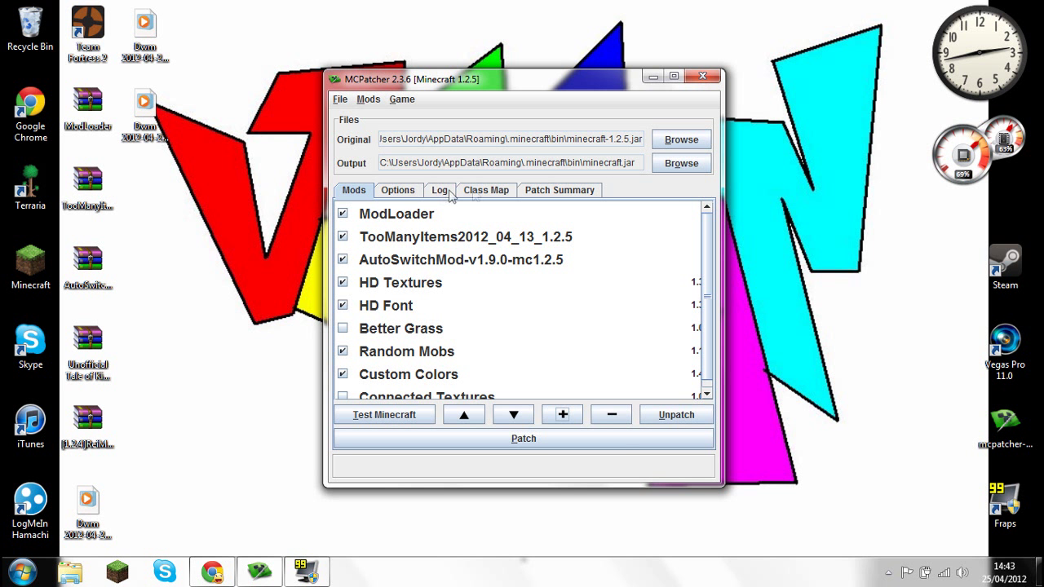
- Add the Unofficial Tale of Kingdoms v1.3.0 zip as an external mod using its root folder
left_click(562, 415)
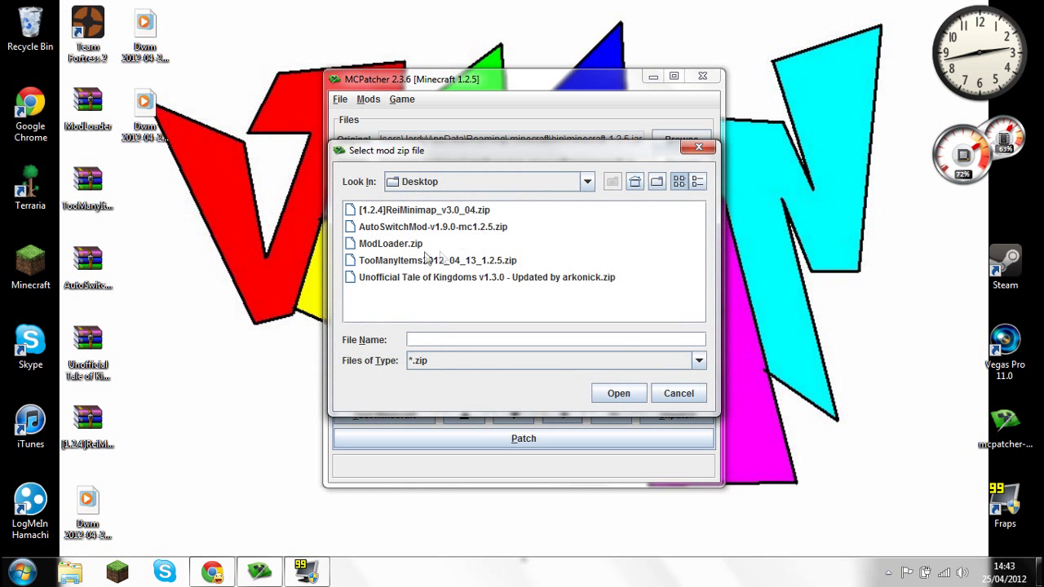
left_click(402, 283)
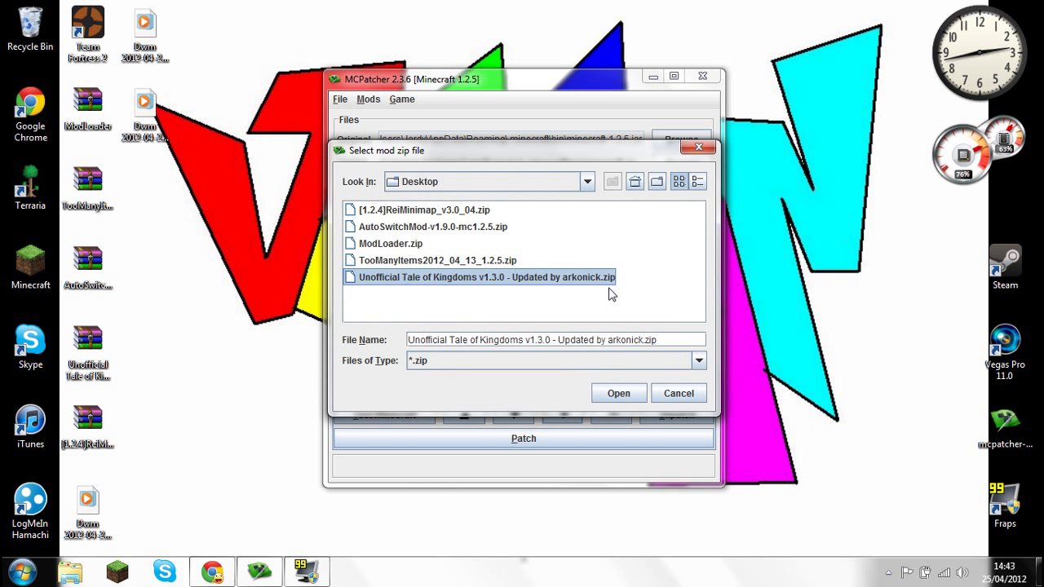
left_click(610, 397)
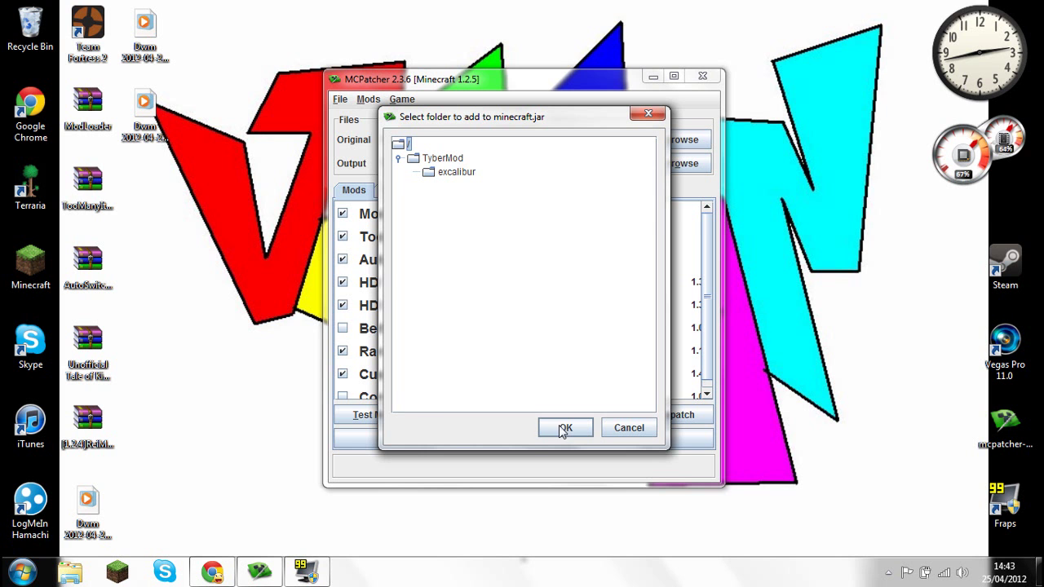
mouse_move(445, 119)
left_mouse_down()
mouse_move(755, 365)
mouse_move(580, 110)
mouse_move(416, 117)
mouse_move(444, 114)
left_mouse_up()
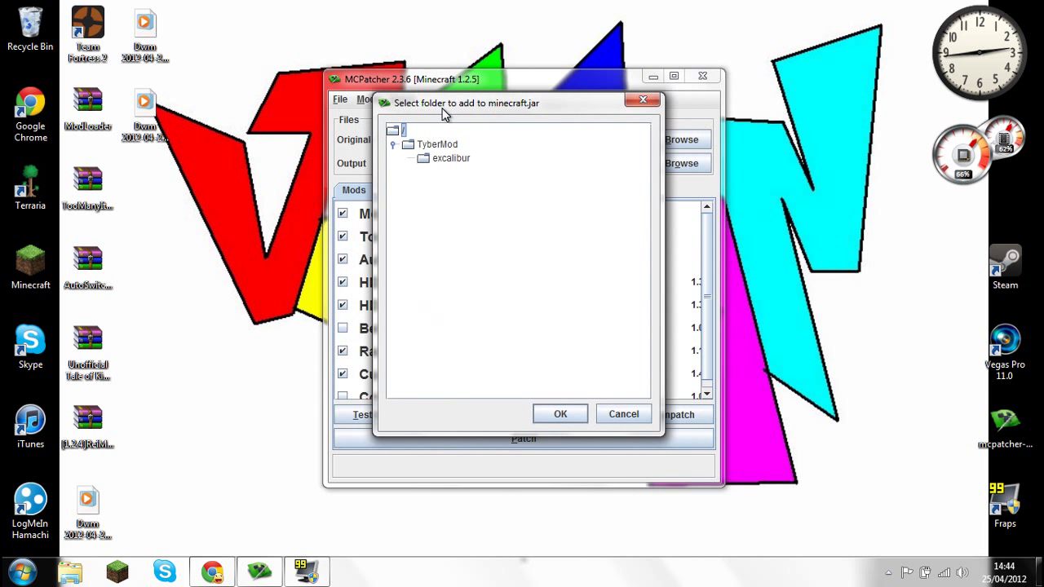
left_click(578, 415)
left_click_drag(691, 234, 694, 200)
left_click(615, 462)
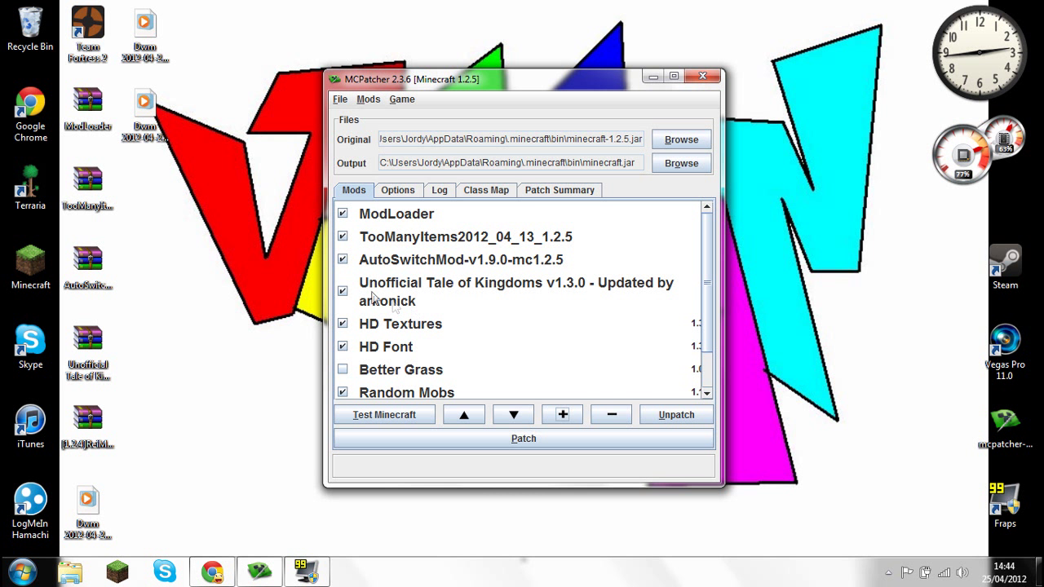
- Add [1.2.4]ReiMinimap_v3.0_04.zip as an external mod using its root folder
left_click(572, 417)
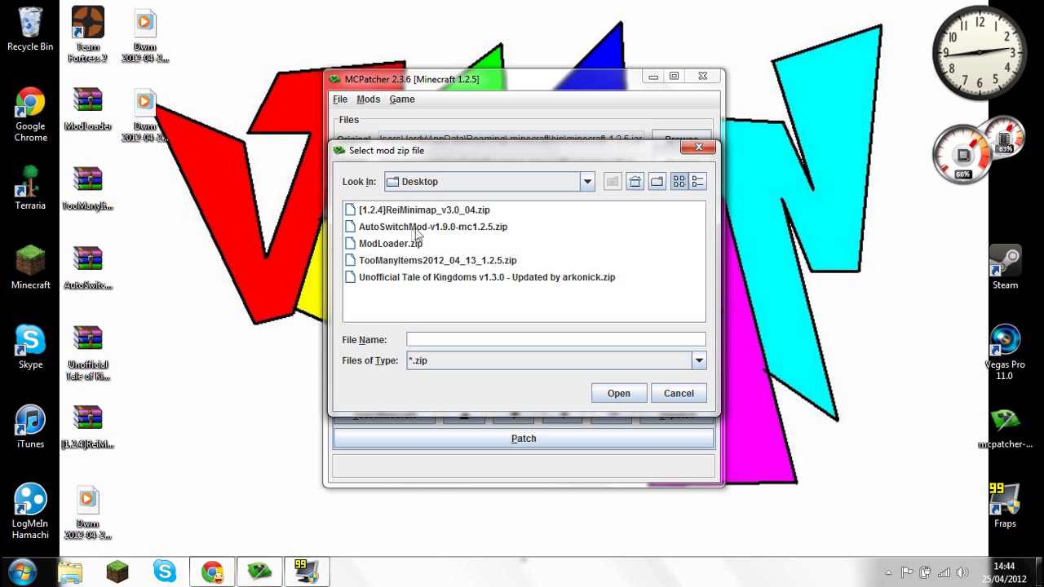
left_click(440, 210)
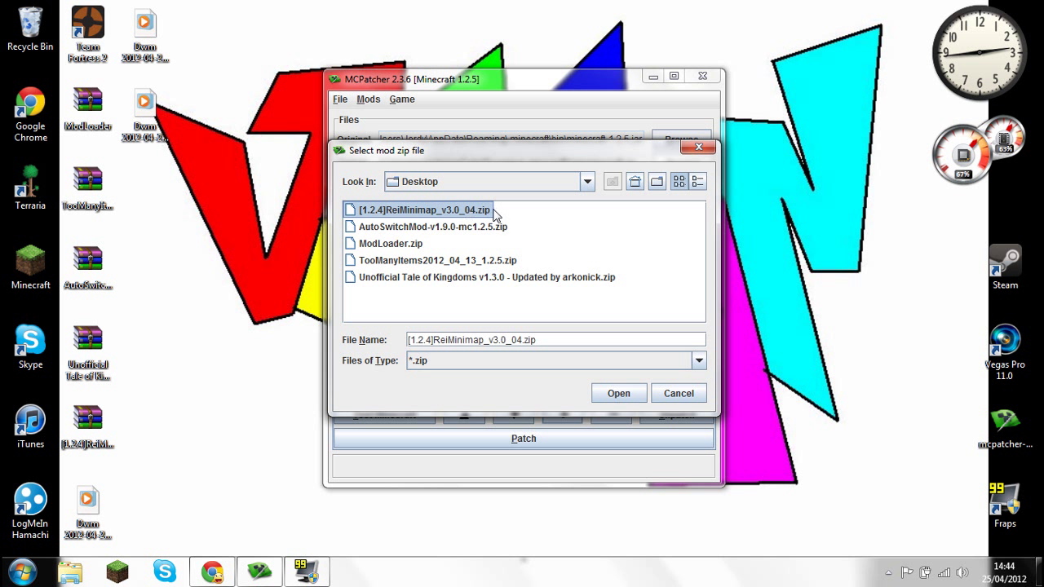
left_click(428, 282)
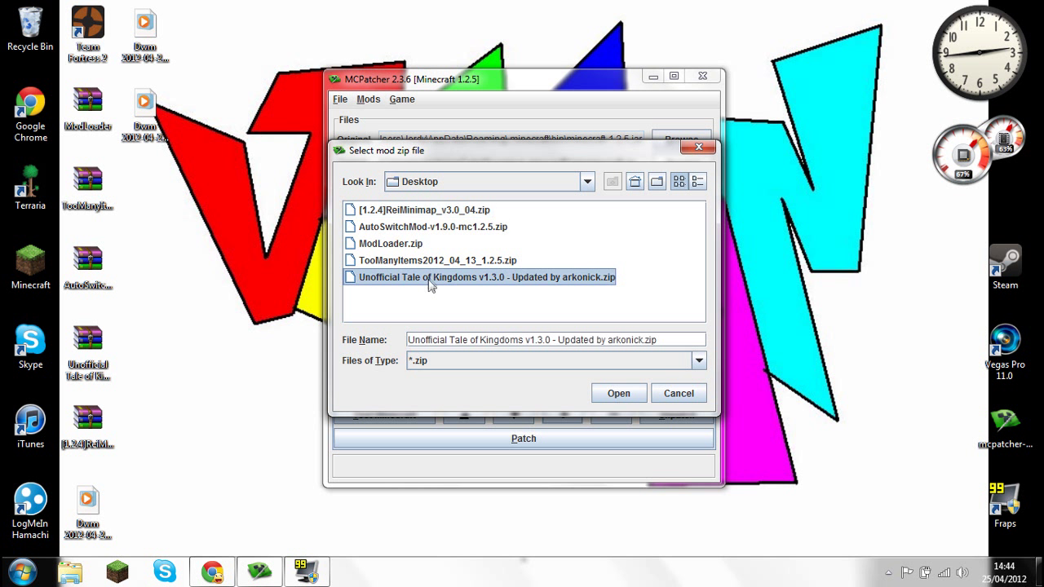
left_click(443, 210)
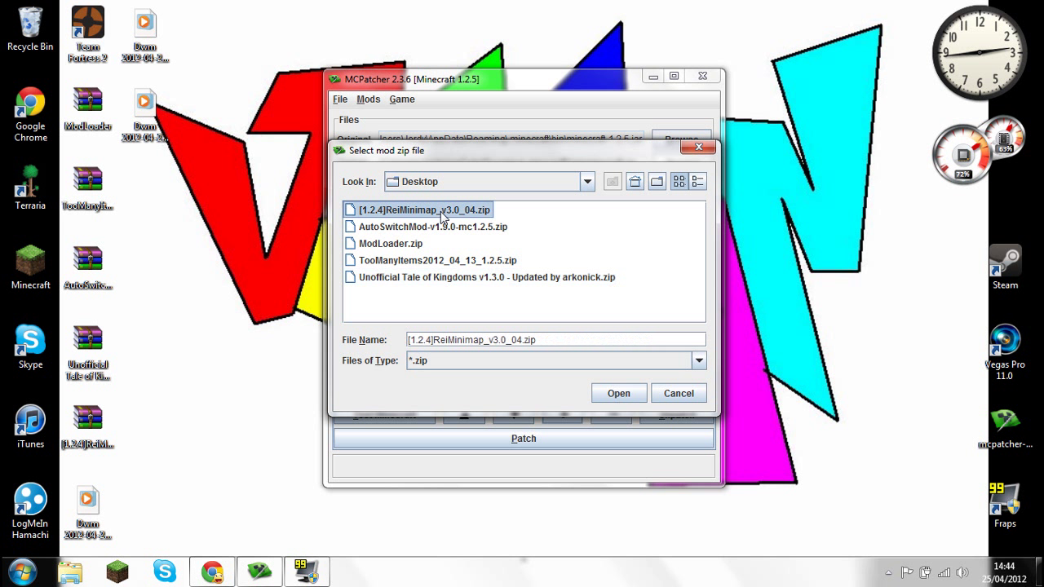
left_click(608, 394)
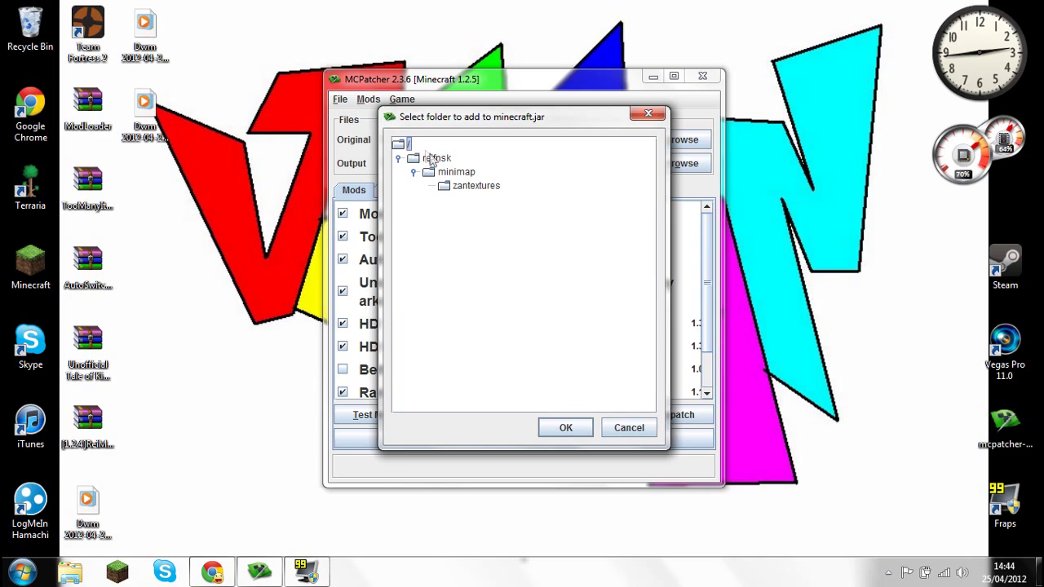
left_click(559, 426)
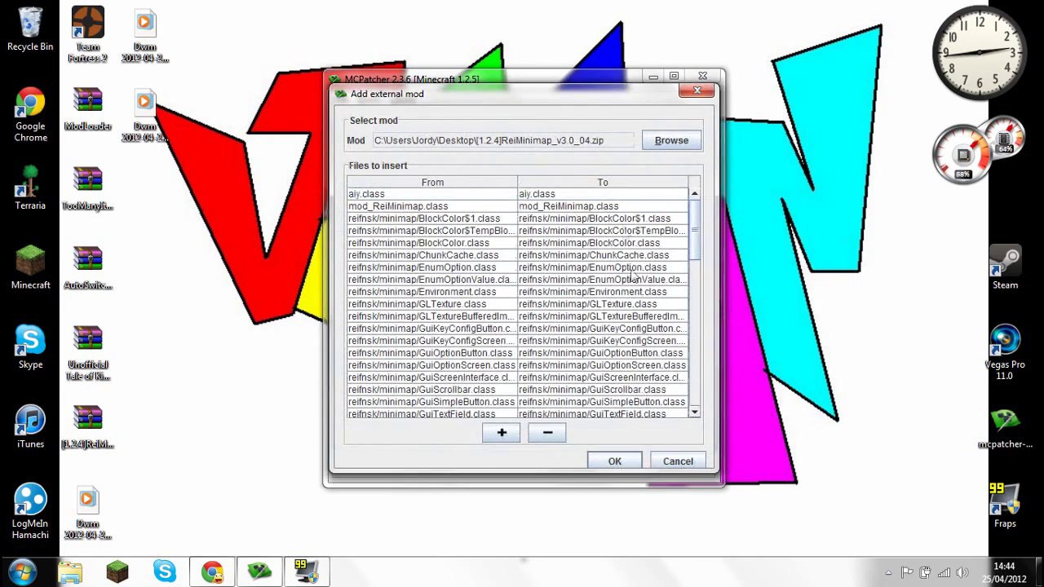
left_click_drag(694, 226, 690, 186)
left_click(617, 461)
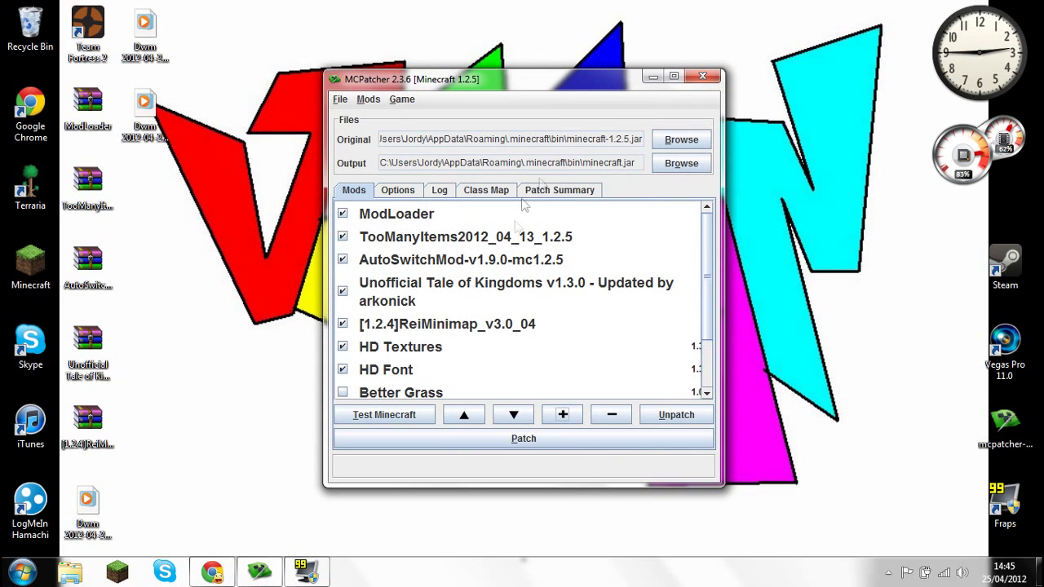
left_click(438, 322)
left_click(448, 216)
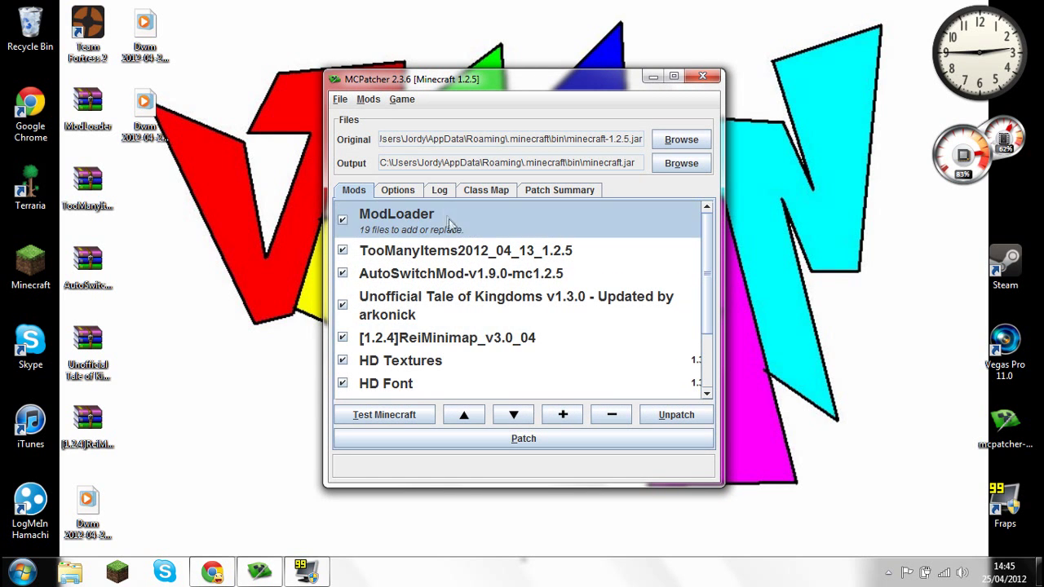
left_click(477, 251)
left_click(483, 279)
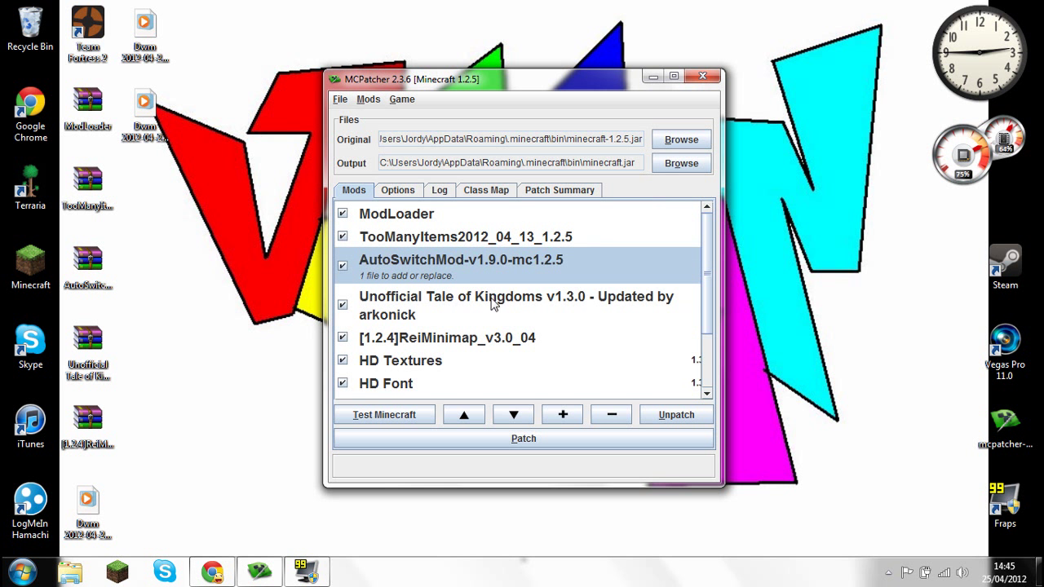
left_click(488, 314)
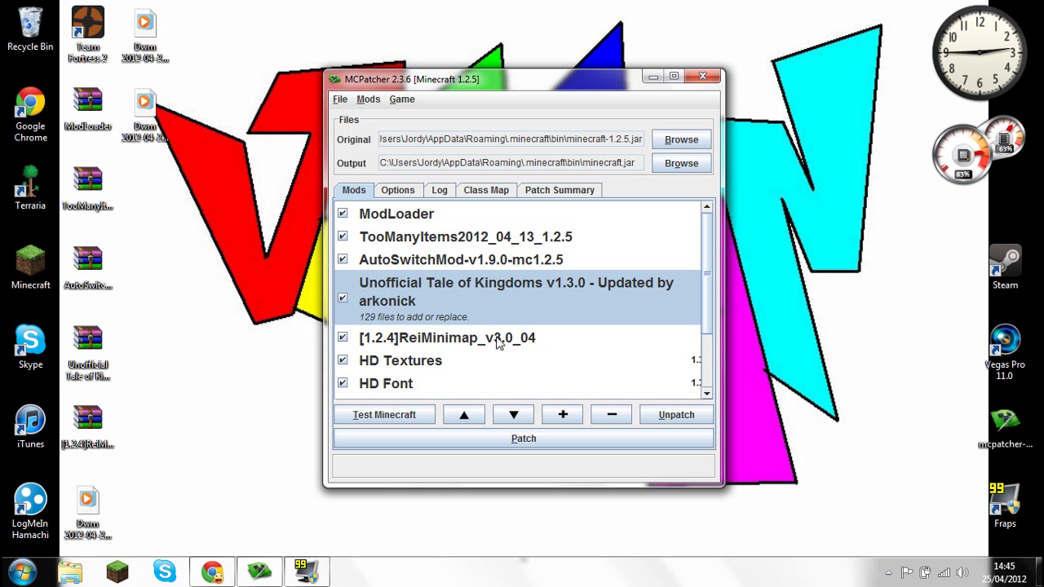
left_click(497, 343)
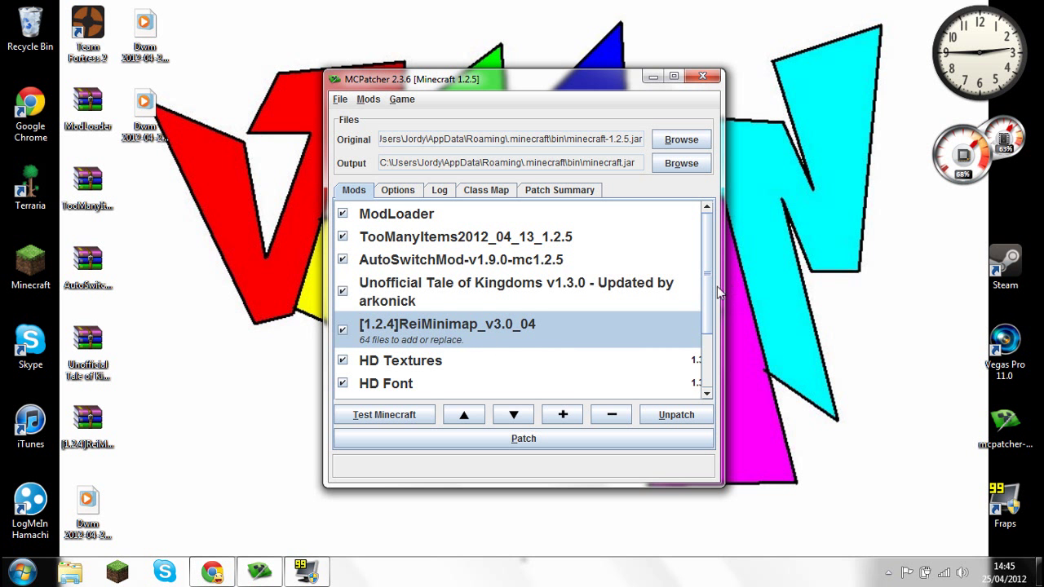
scroll(706, 327, "down", 2)
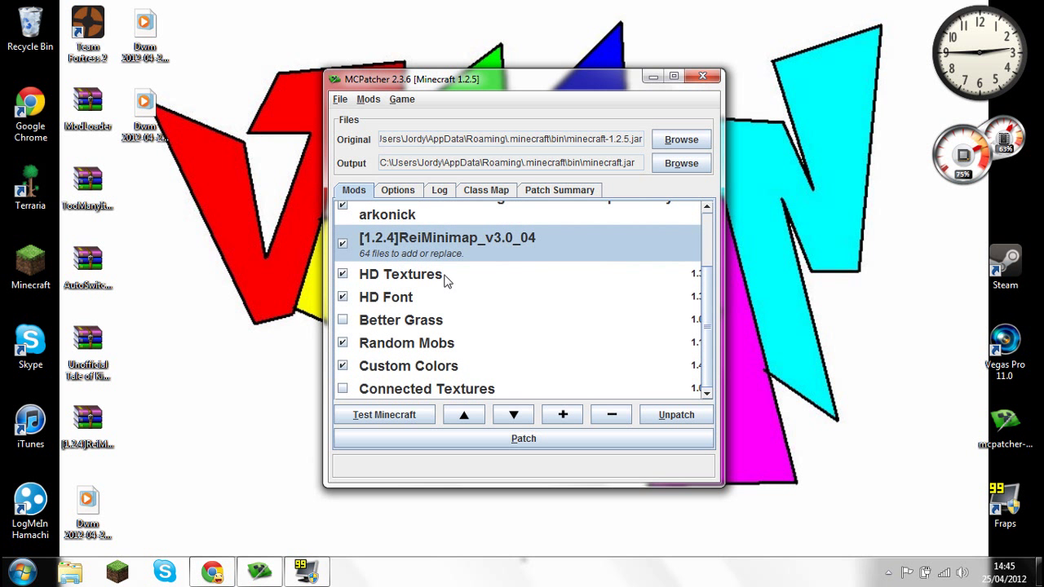
left_click(447, 280)
left_click(444, 302)
left_click(467, 325)
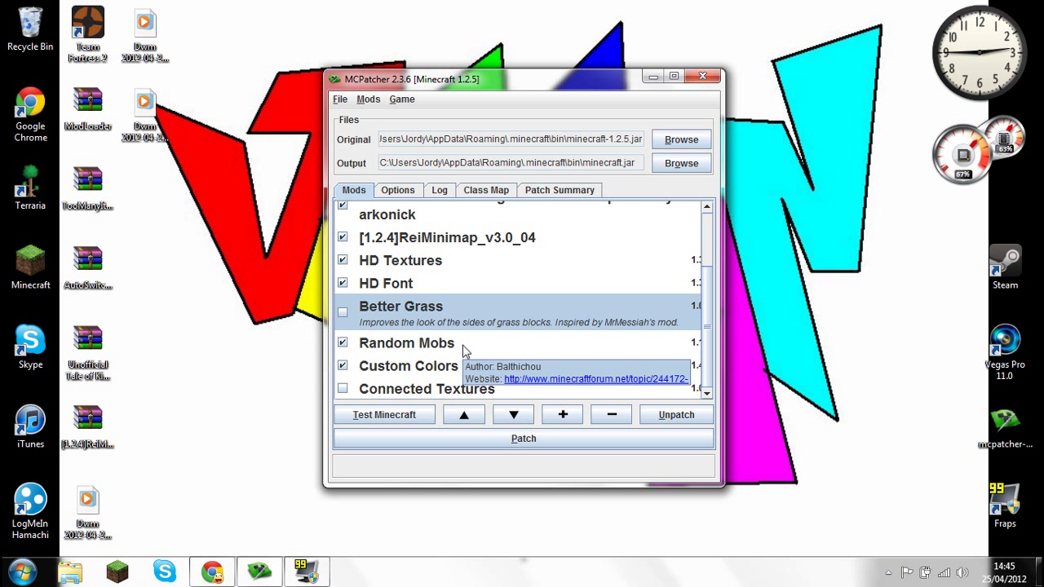
left_click(463, 344)
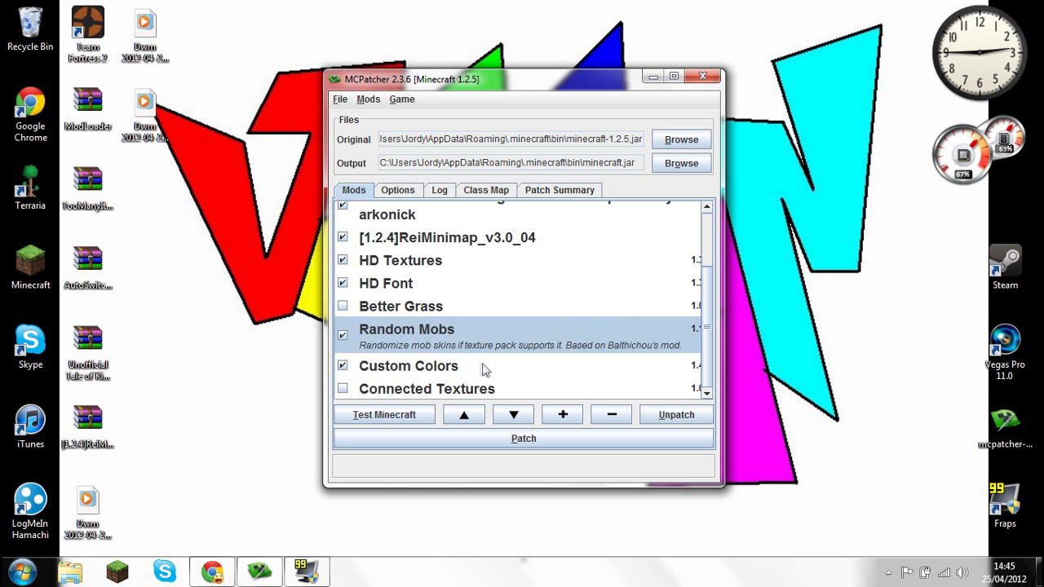
mouse_move(503, 372)
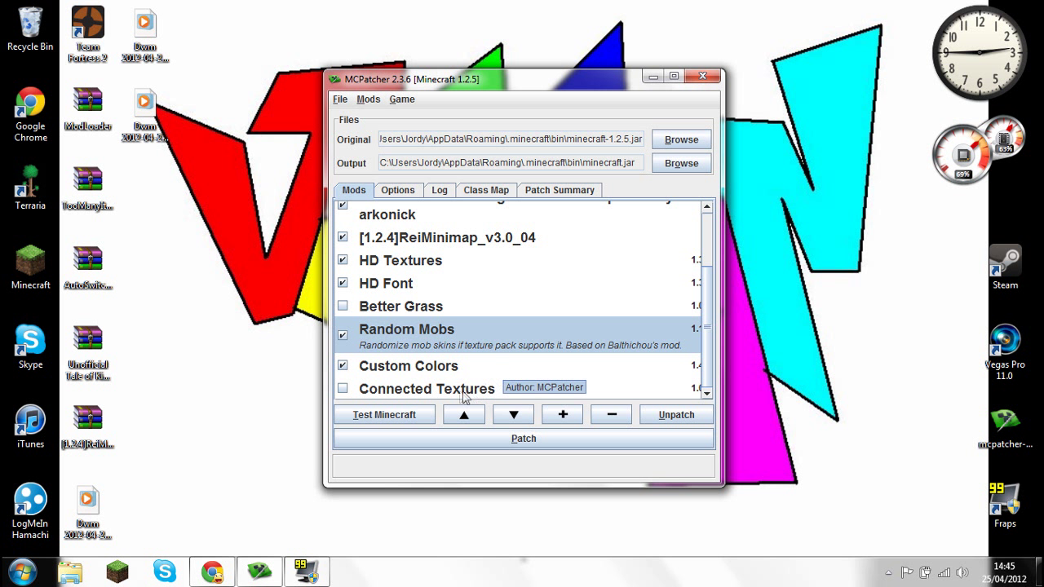
left_click(486, 391)
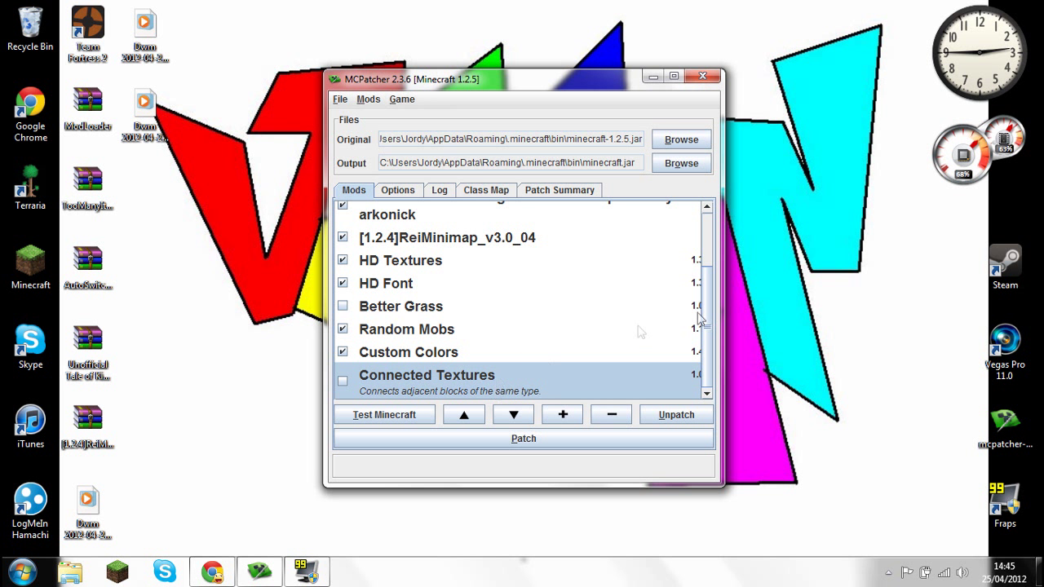
left_click_drag(709, 322, 714, 229)
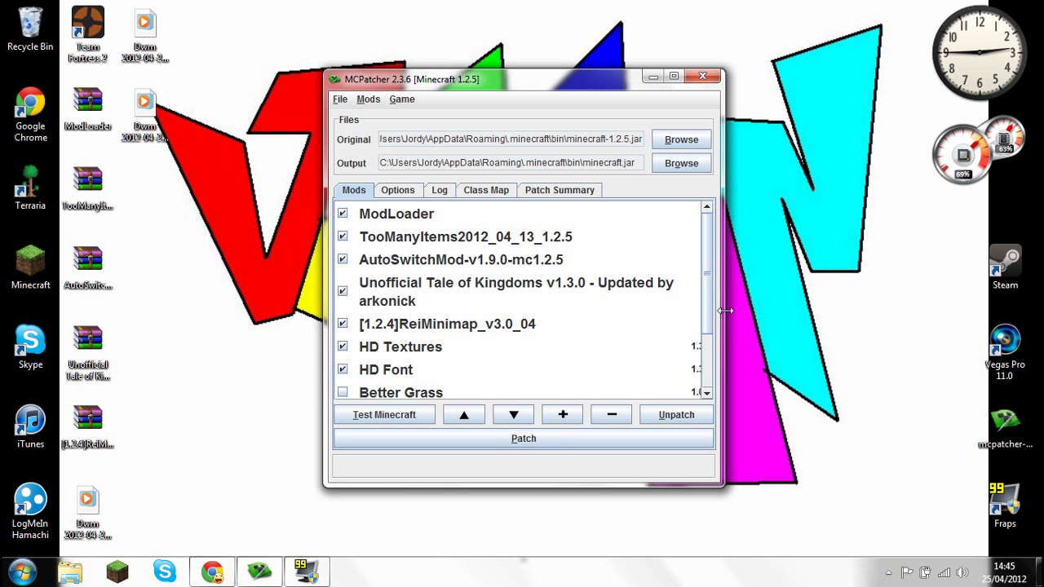
- Patch minecraft.jar with the five ticked mods, minimizing the FRAPS window while it runs
left_click(556, 438)
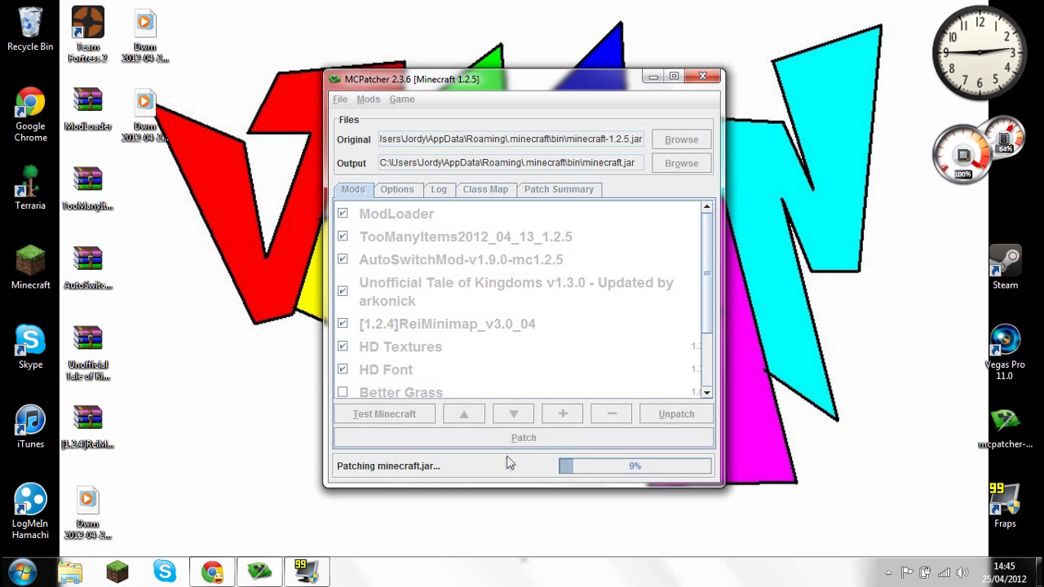
left_click(307, 572)
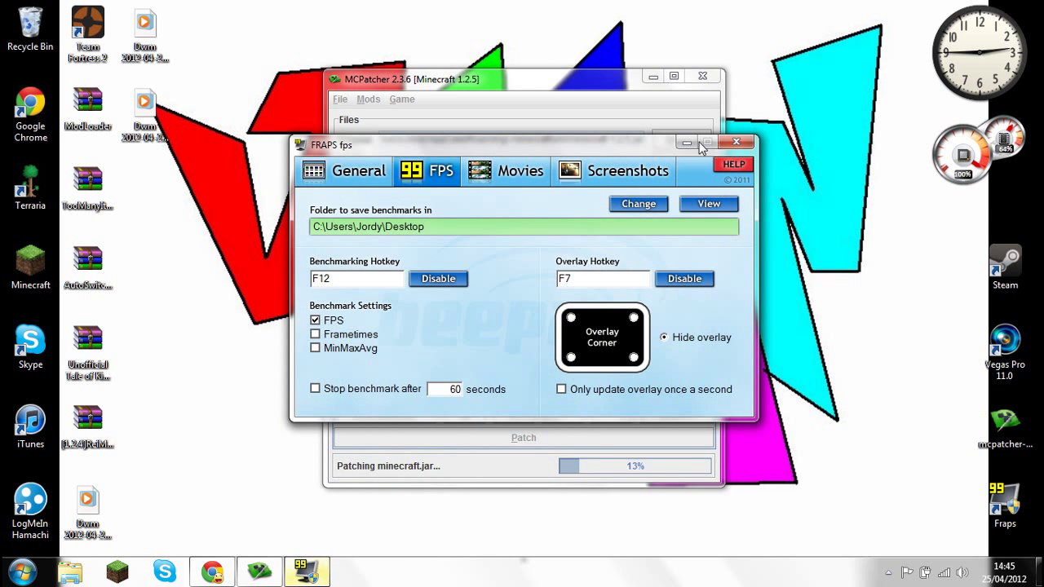
left_click(693, 143)
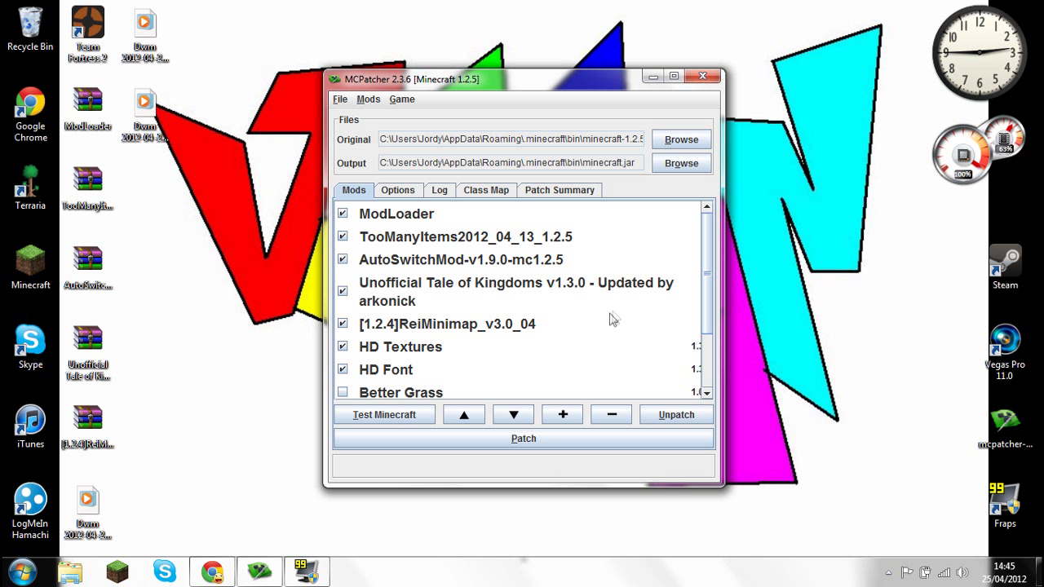
- Launch the patched Minecraft 1.2.5 and go to the Singleplayer world list
left_click(419, 415)
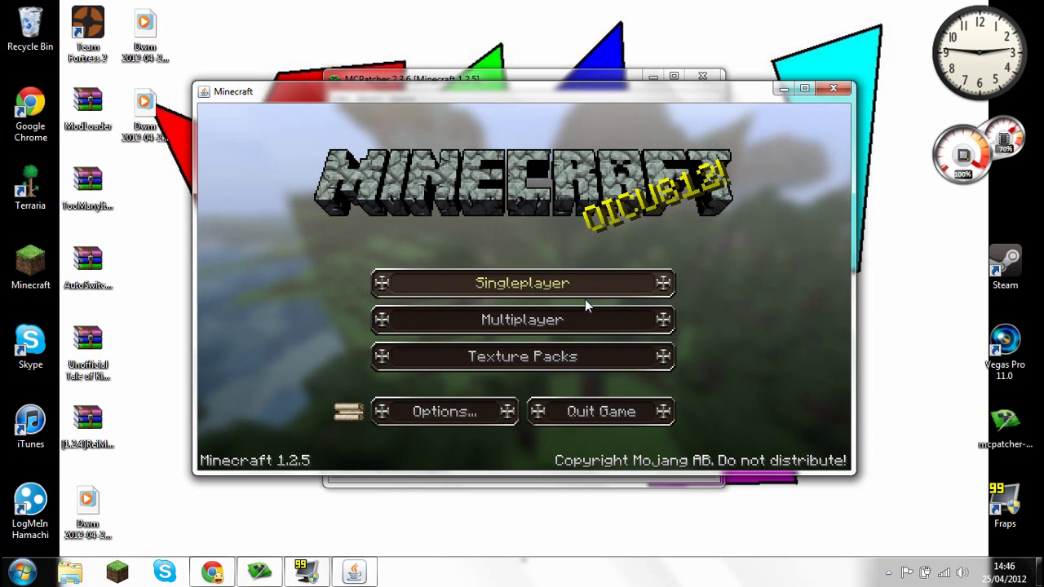
left_click(598, 283)
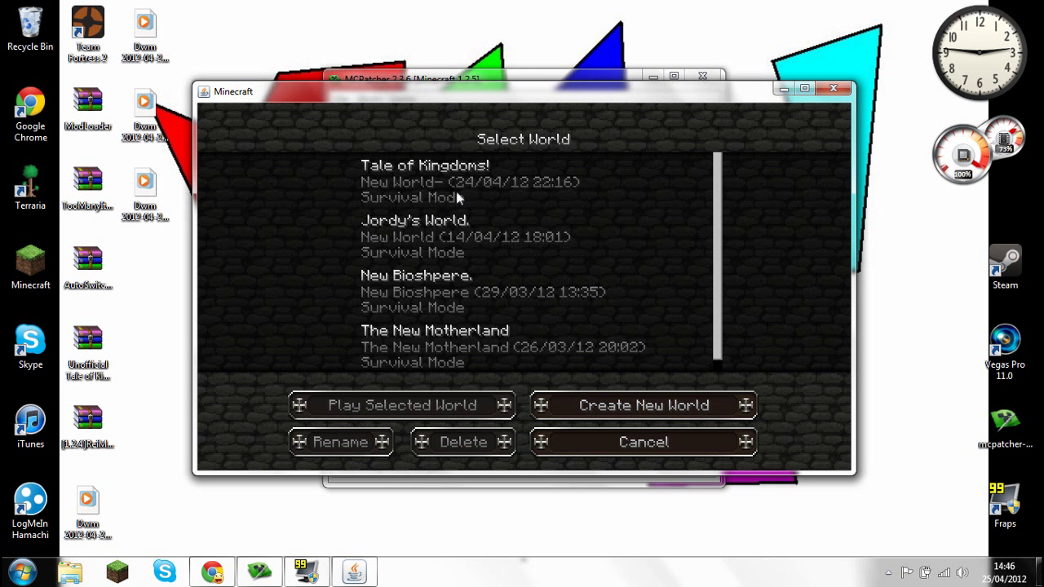
- Load the saved world, walk out of the house, and open the inventory
left_click(416, 241)
double_click(416, 241)
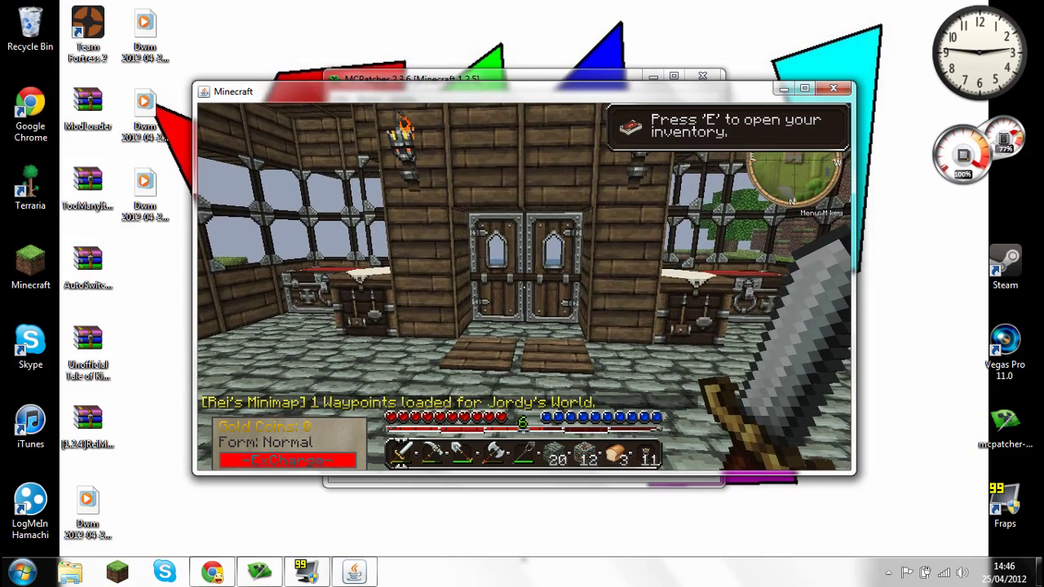
key("w")
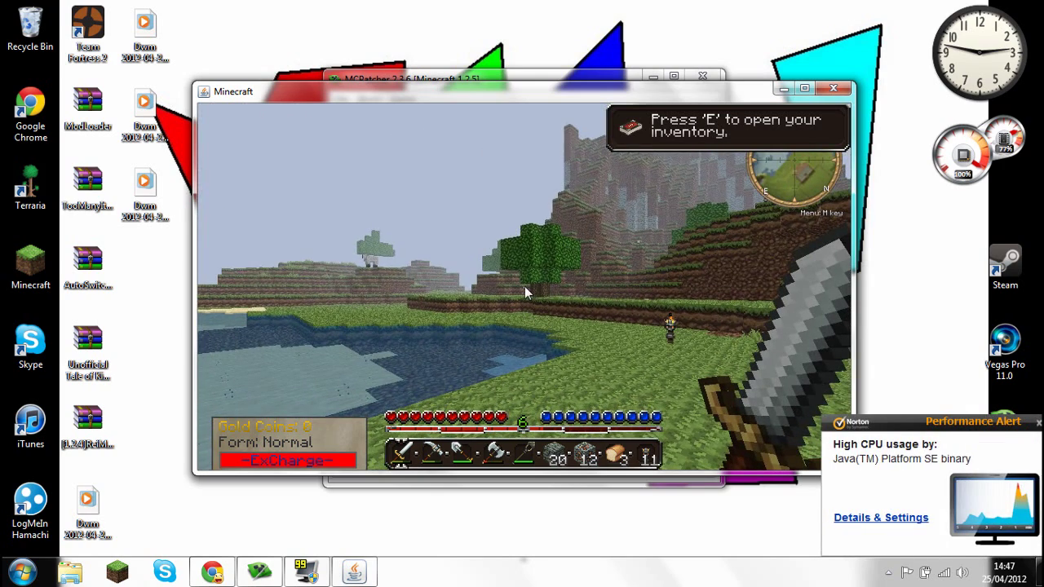
key("e")
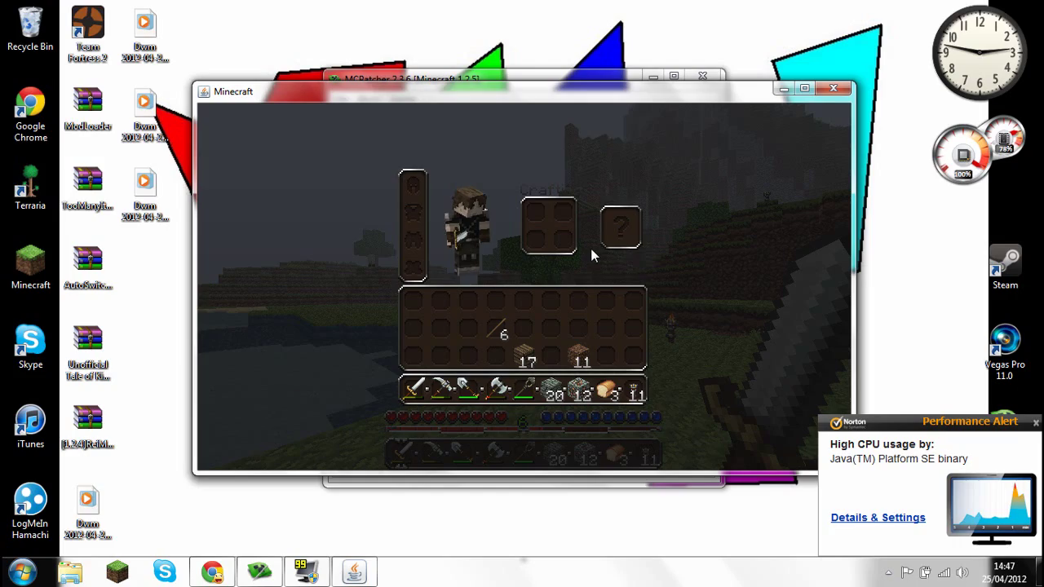
- Maximize the game window and dismiss the Norton CPU alert, leaving TooManyItems hidden
key("o")
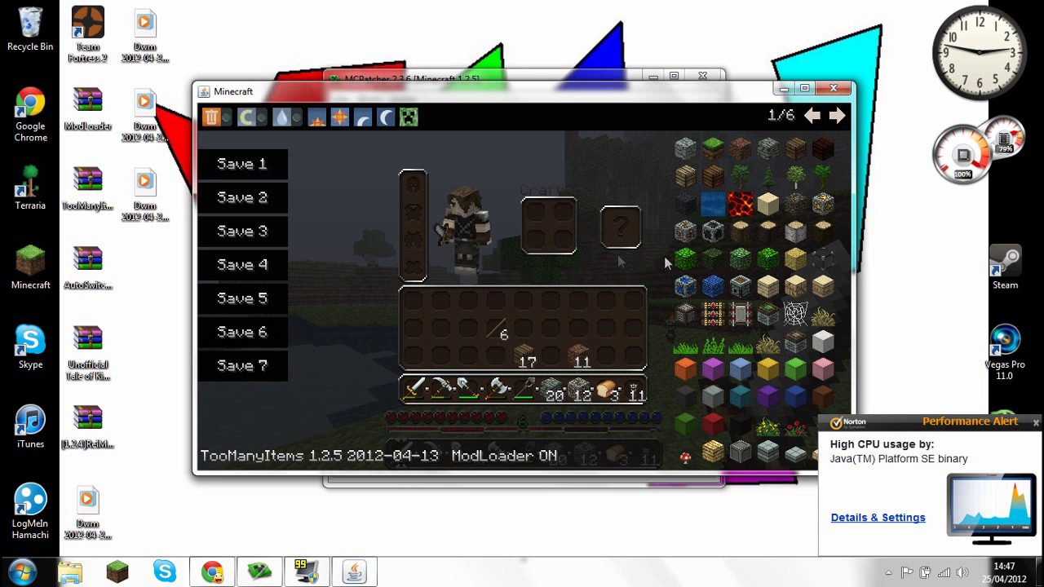
left_click(806, 88)
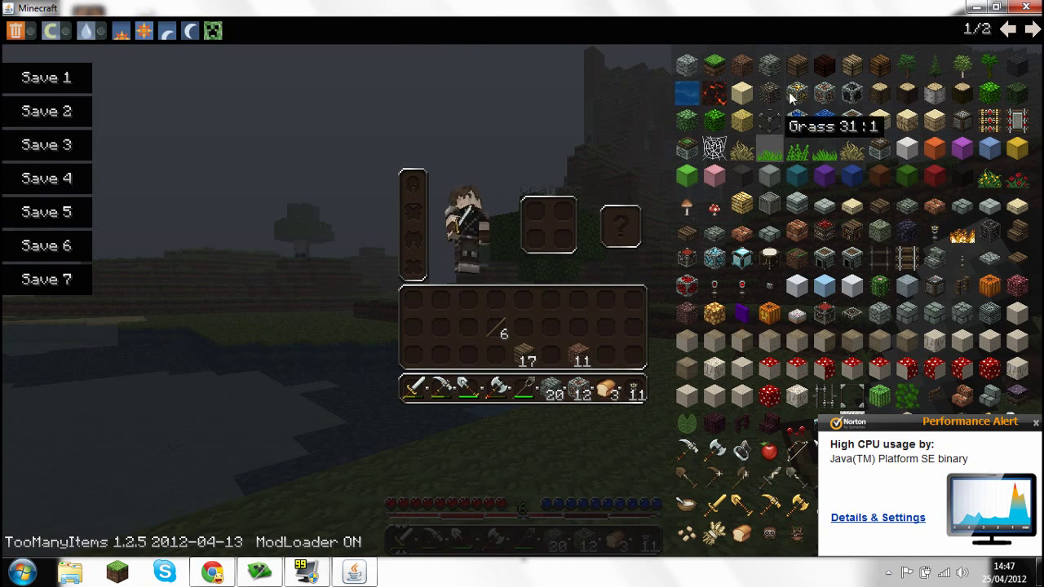
left_click(1035, 427)
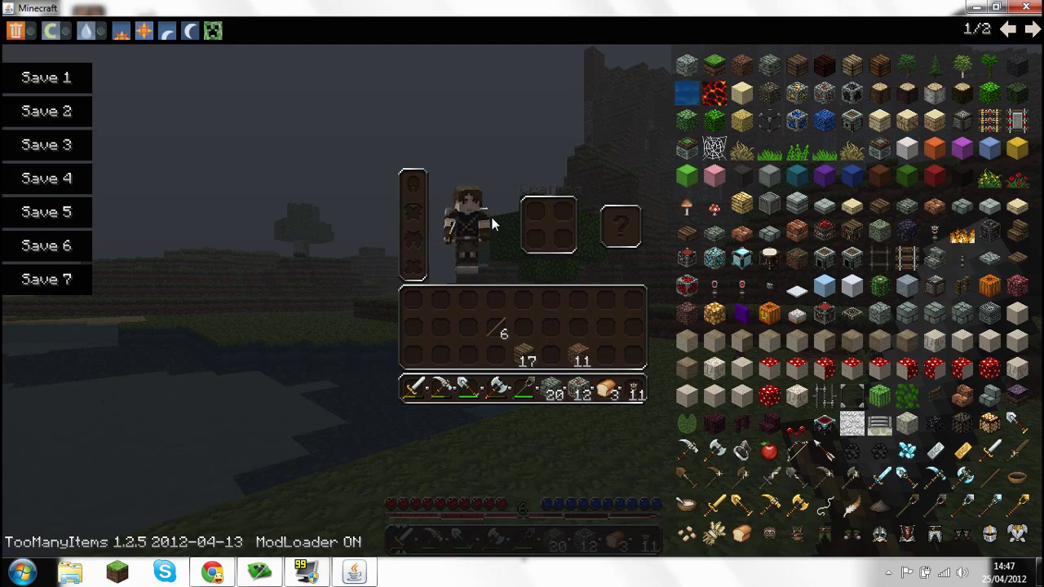
key("o")
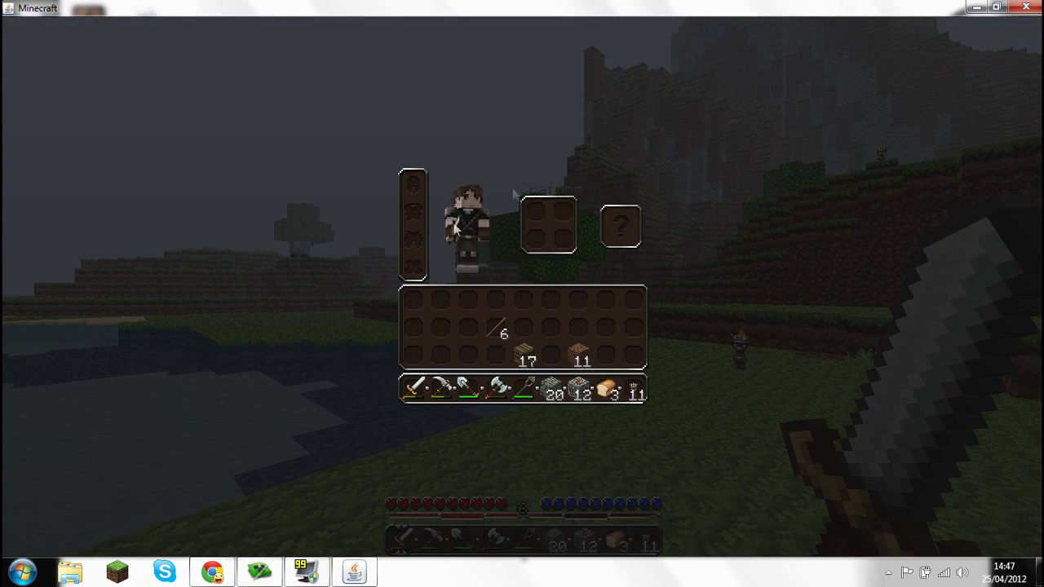
- Close the inventory and walk across the grass toward the hill
key("e")
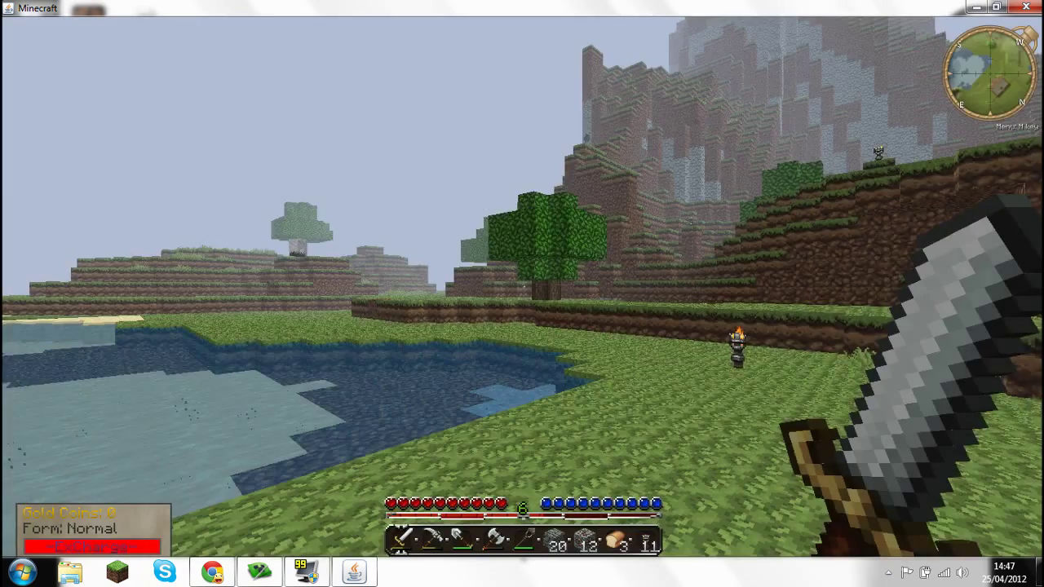
key("w")
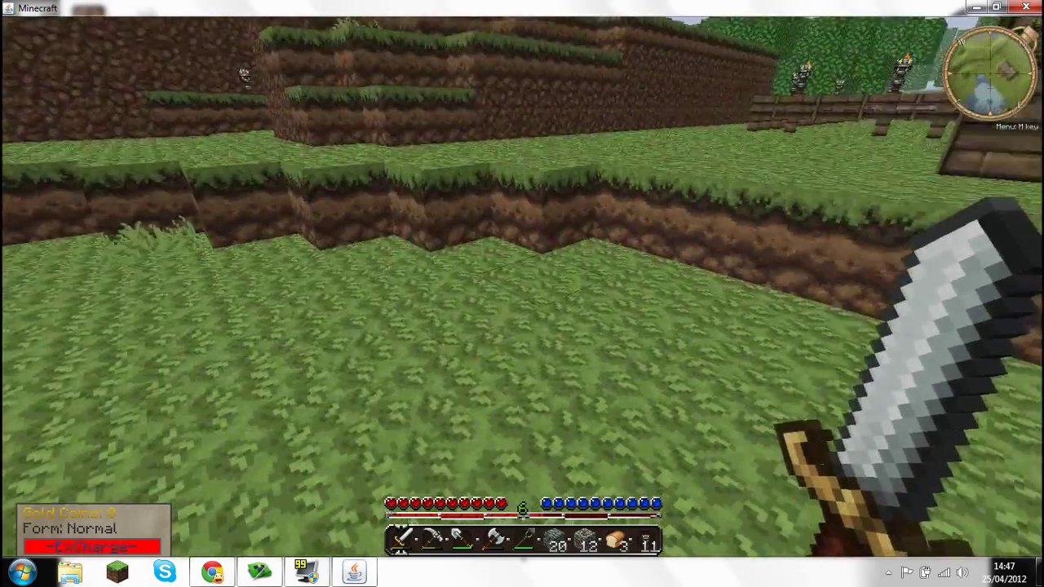
key("e")
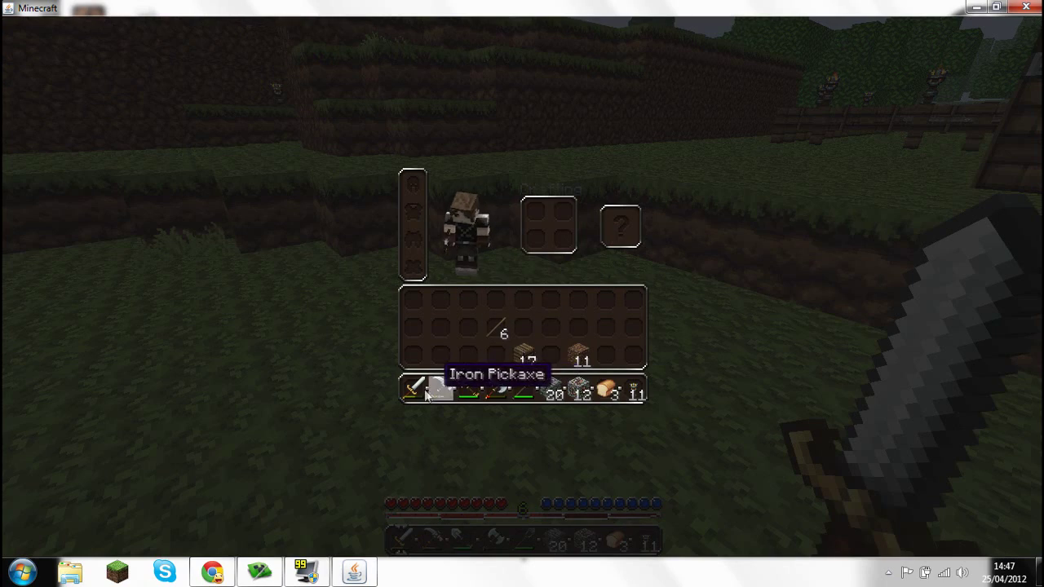
key("e")
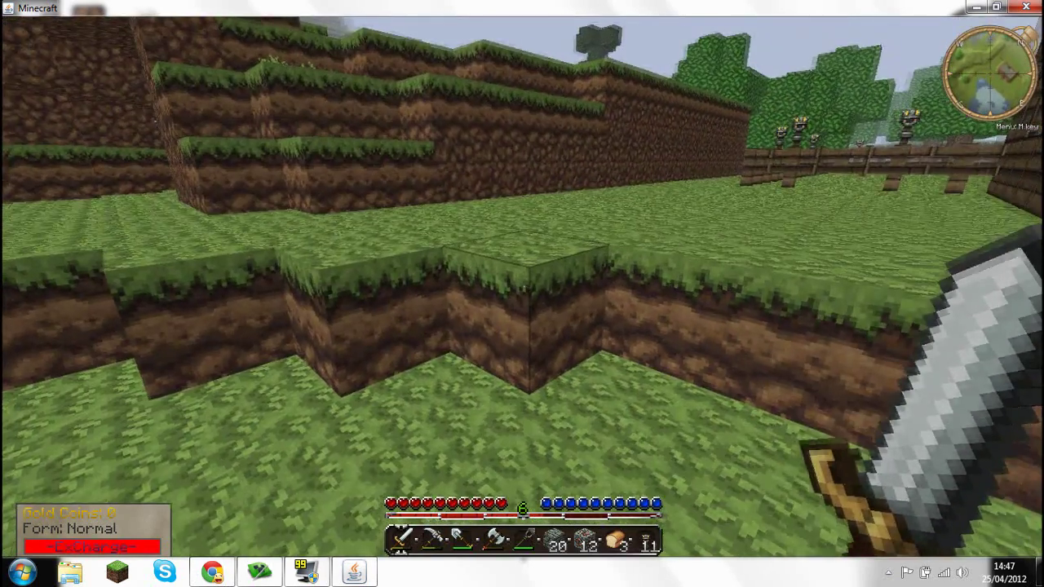
- Dig a shallow pit into the grass and dirt, then switch to the front-facing F5 view
left_click(522, 287)
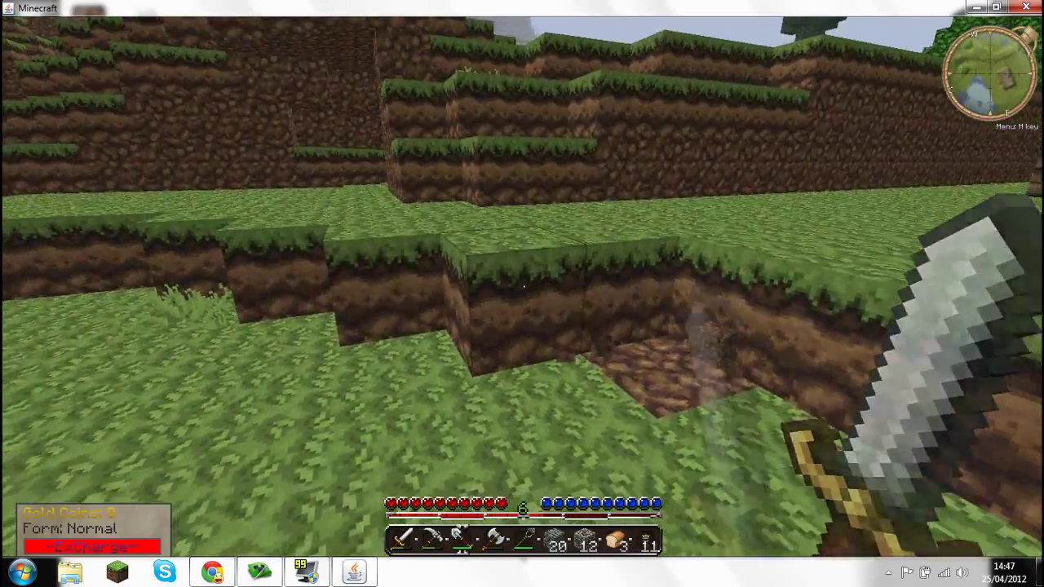
left_click(522, 287)
key("3")
left_click(522, 294)
left_click(522, 293)
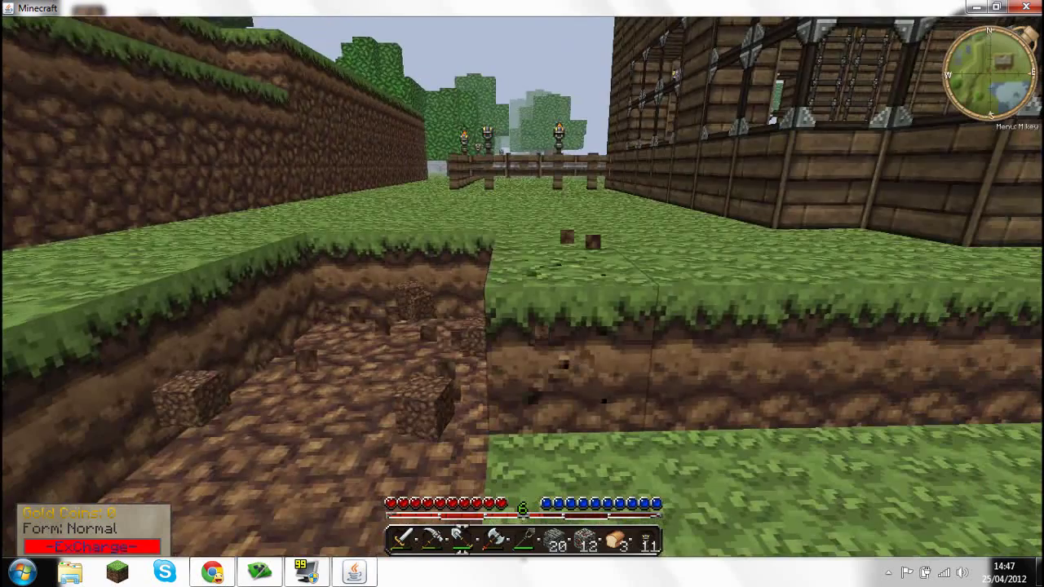
left_click(522, 293)
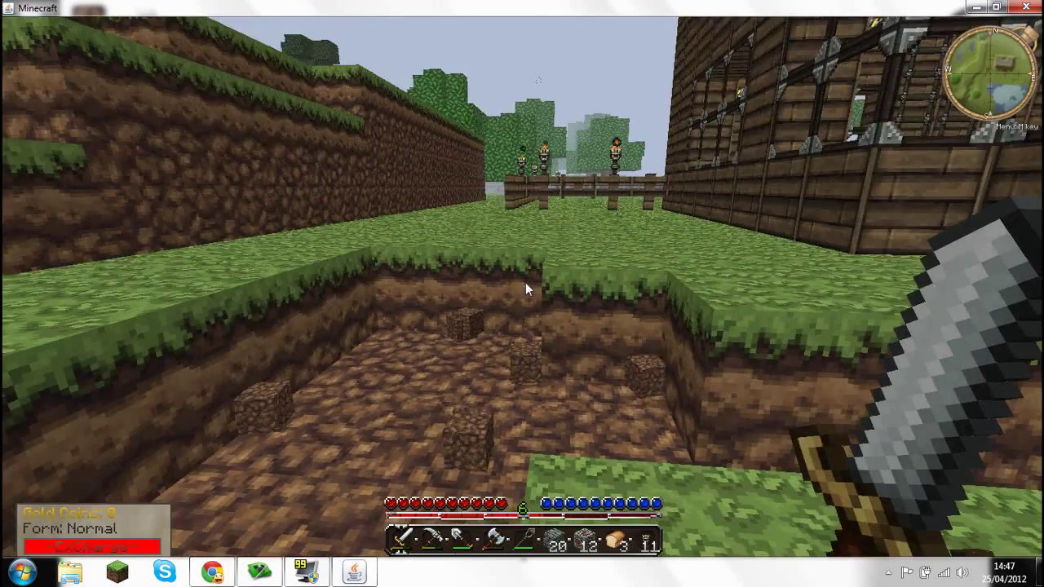
key("e")
key("e")
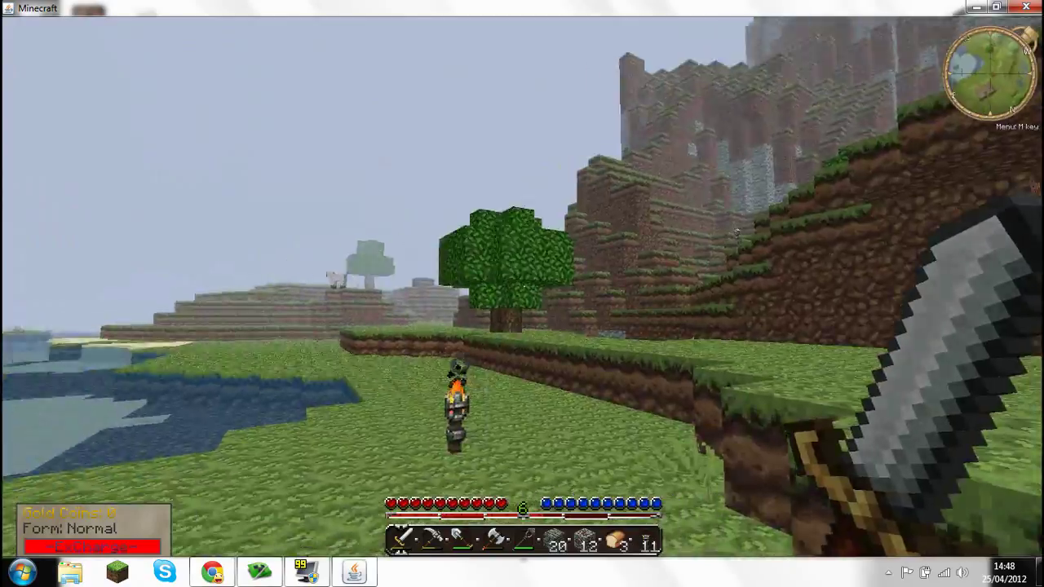
key("F5")
key("F5")
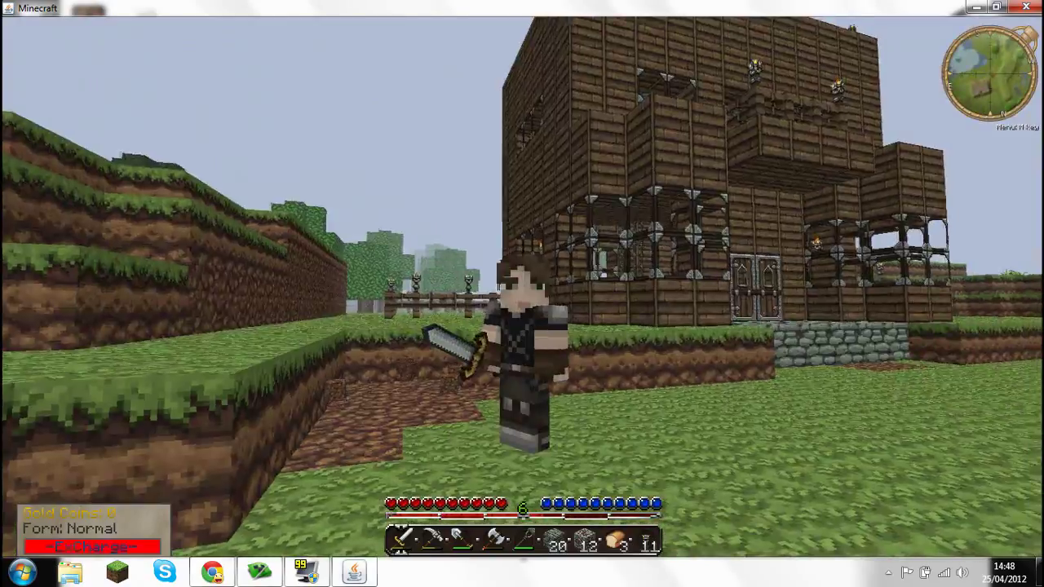